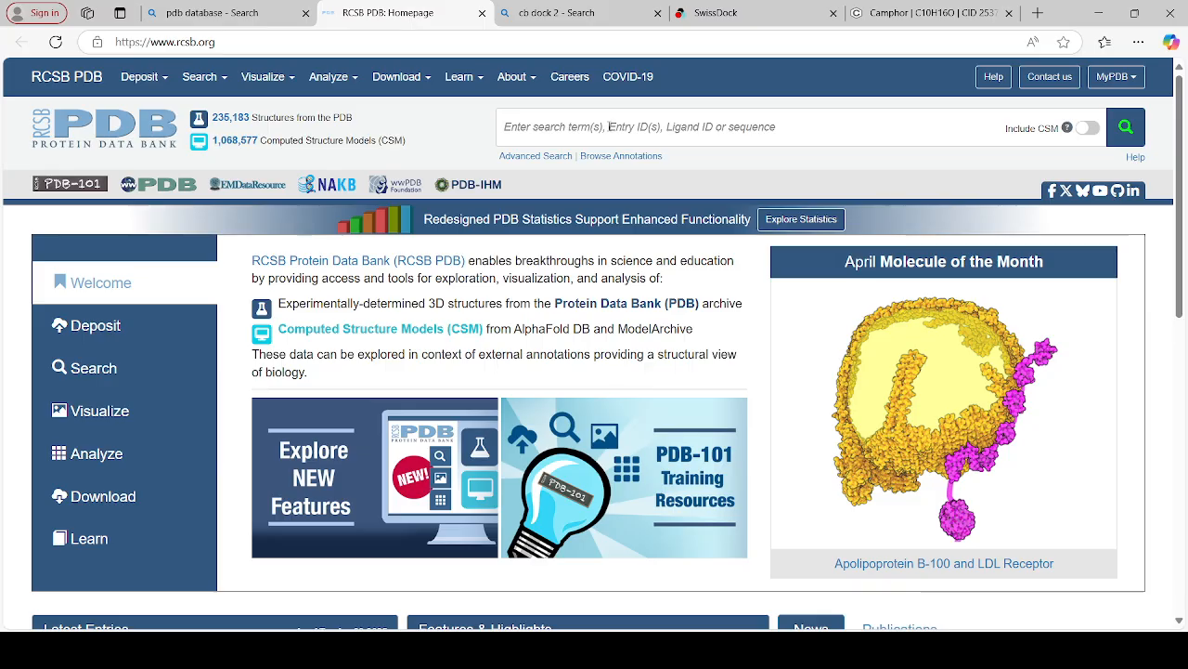
Search RCSB PDB for 4ZRY, open its structure entry, and view the available download file formats
click(609, 126)
text(4zr)
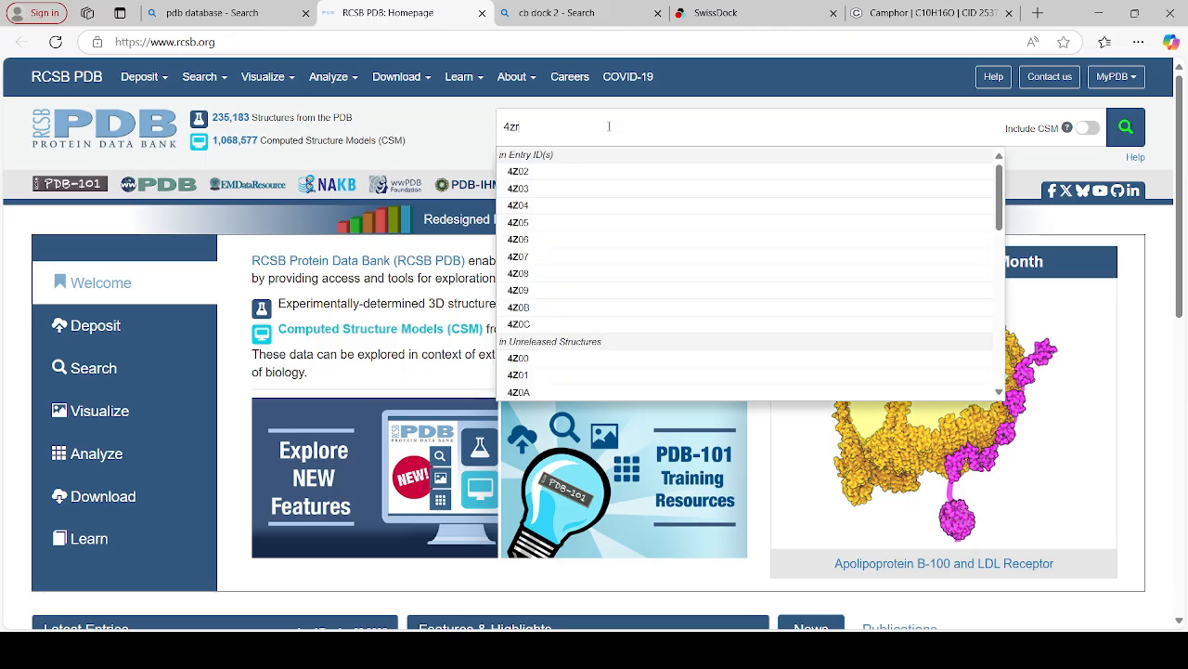
text(y)
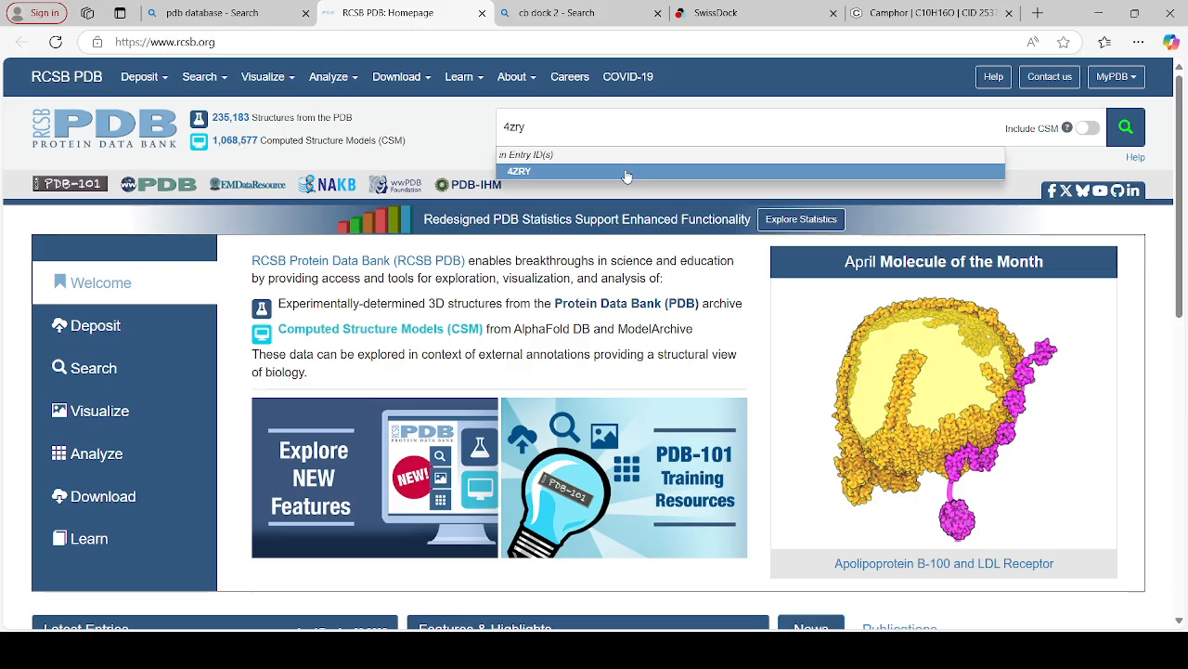
click(627, 173)
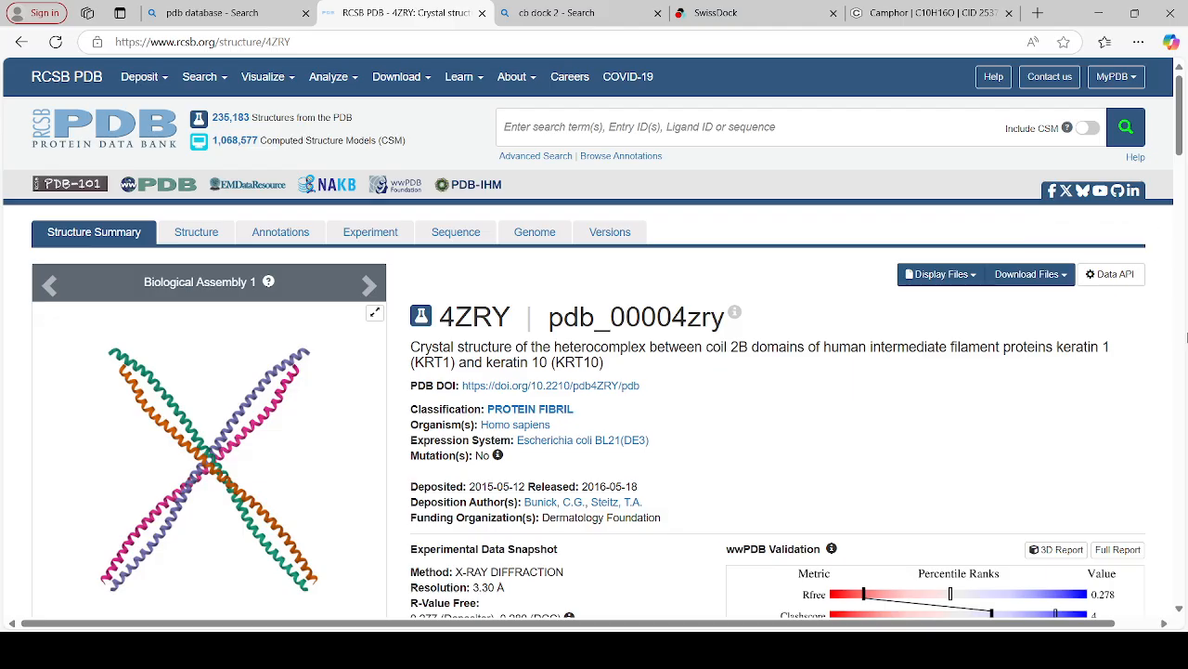
click(1062, 276)
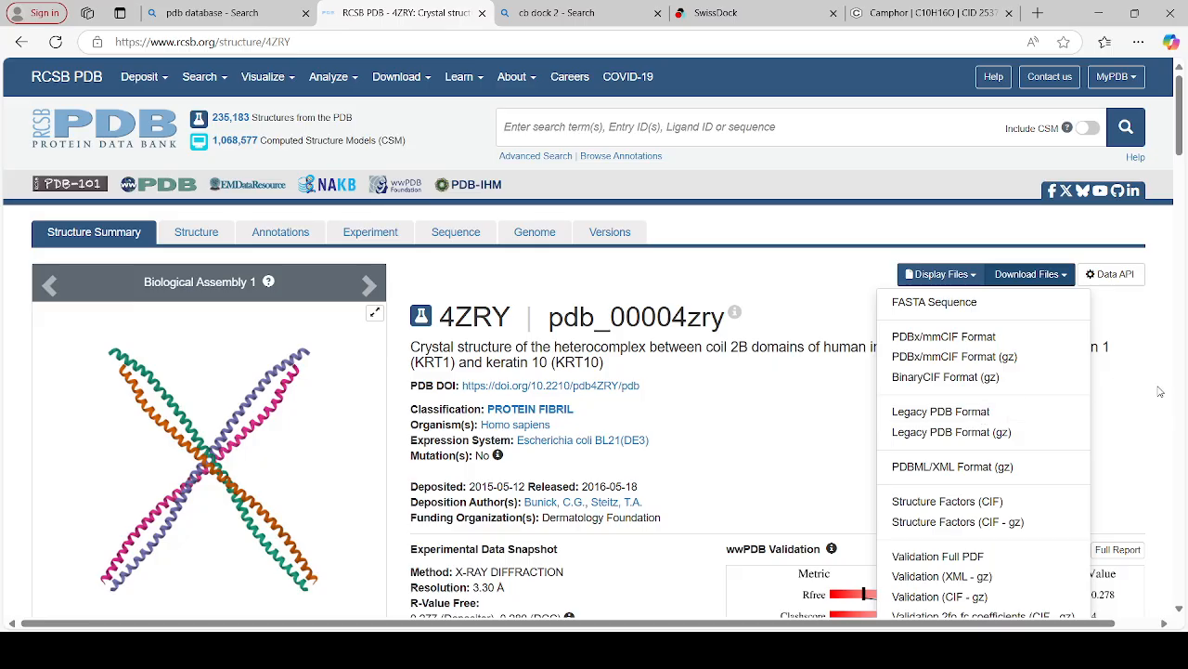
click(1146, 423)
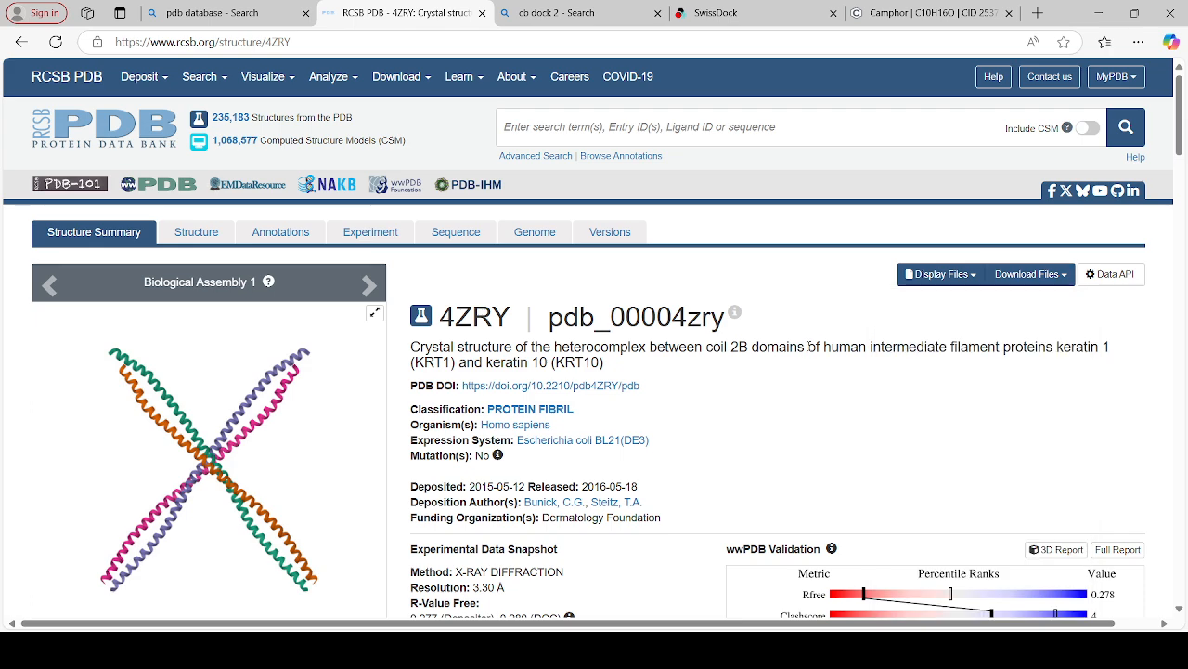
Switch to PubChem, search for camphor from its home page, and open the best-match compound's summary
click(895, 5)
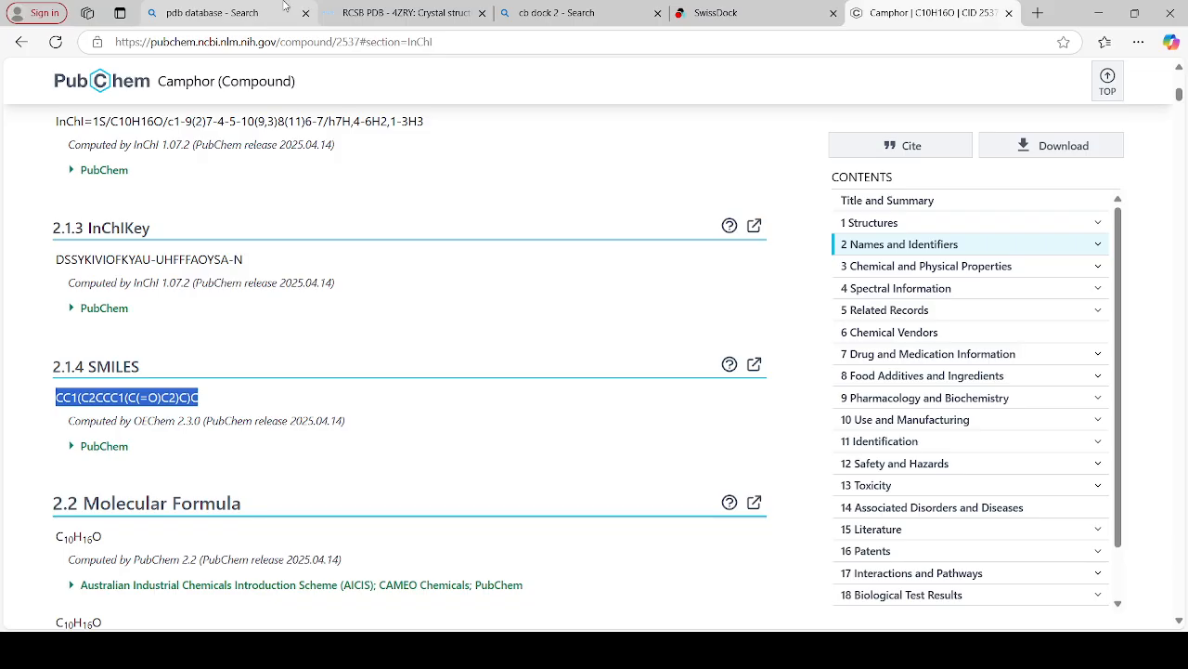
click(18, 46)
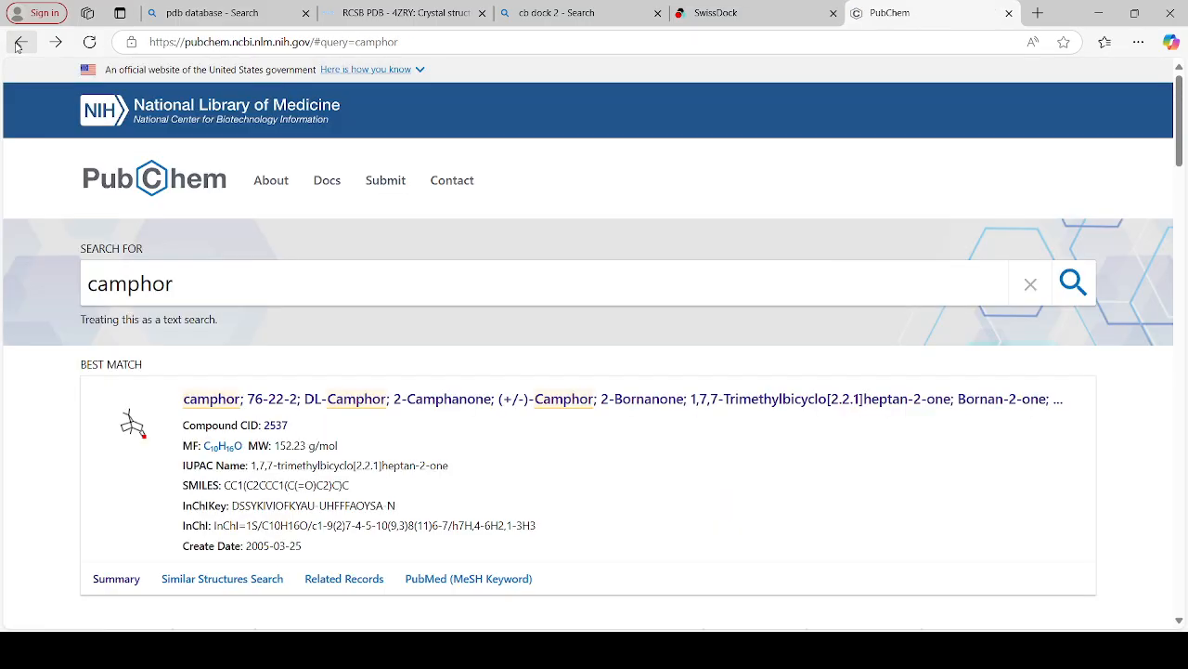
click(18, 46)
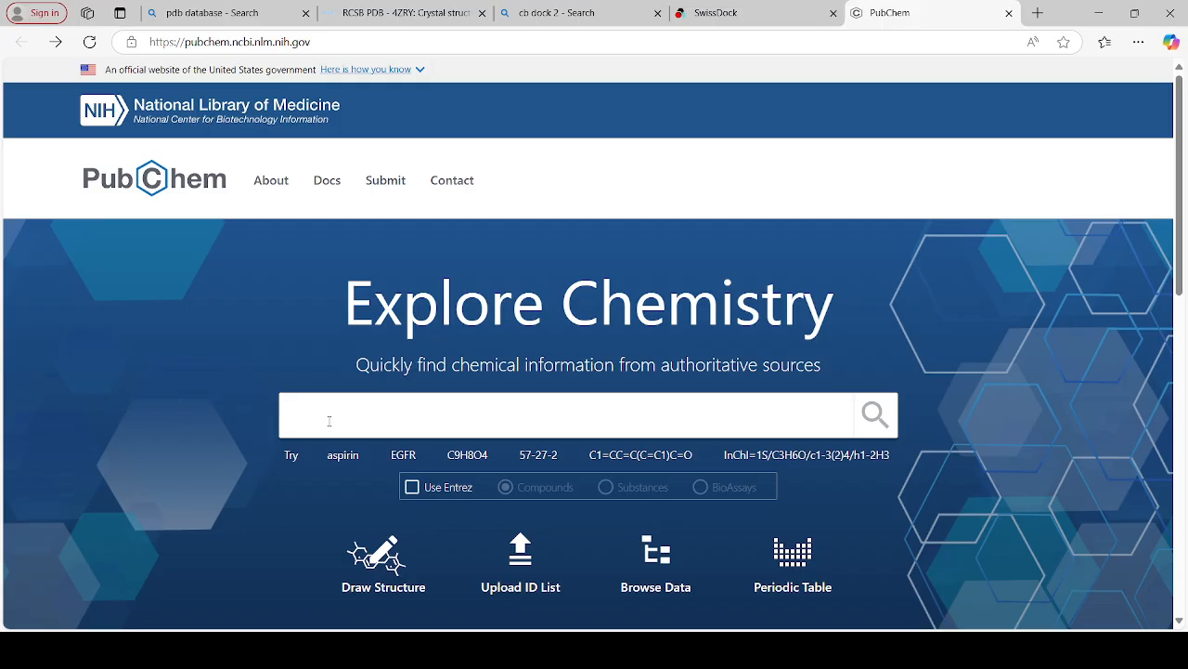
text(Camp)
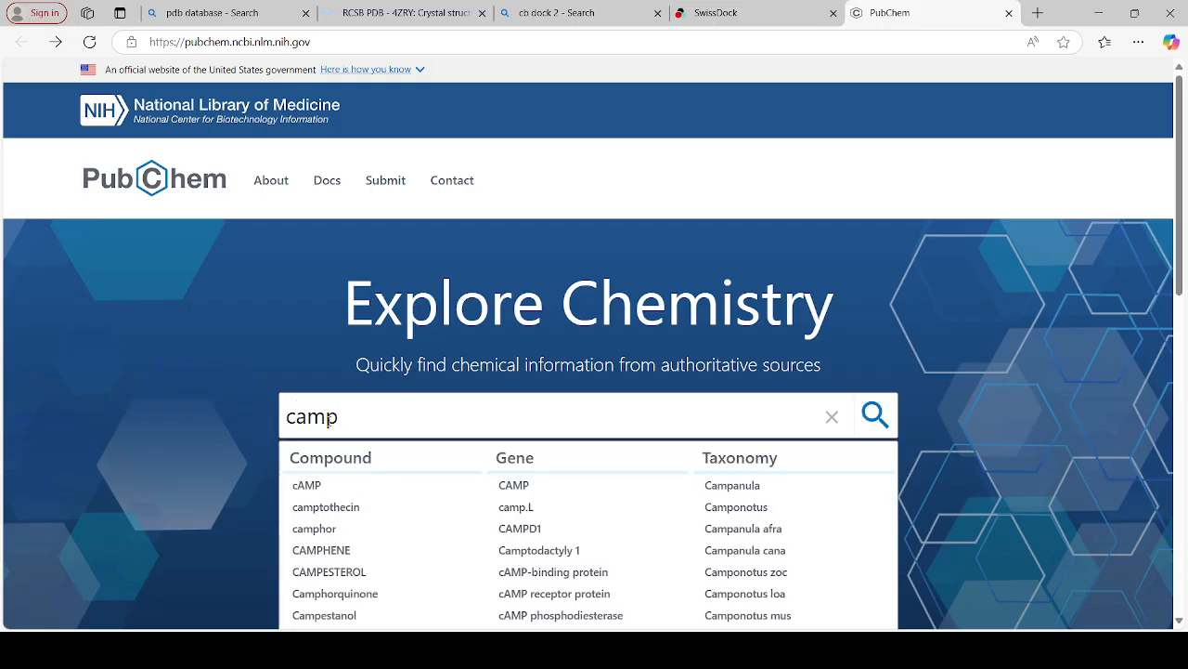
text(or)
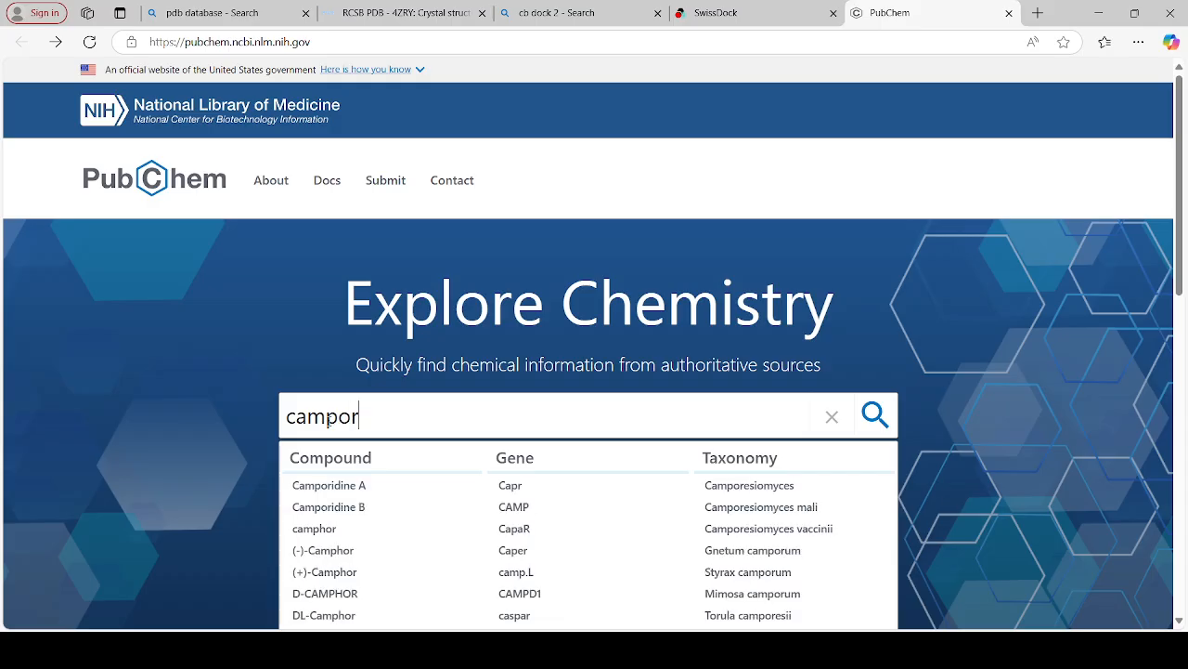
click(314, 529)
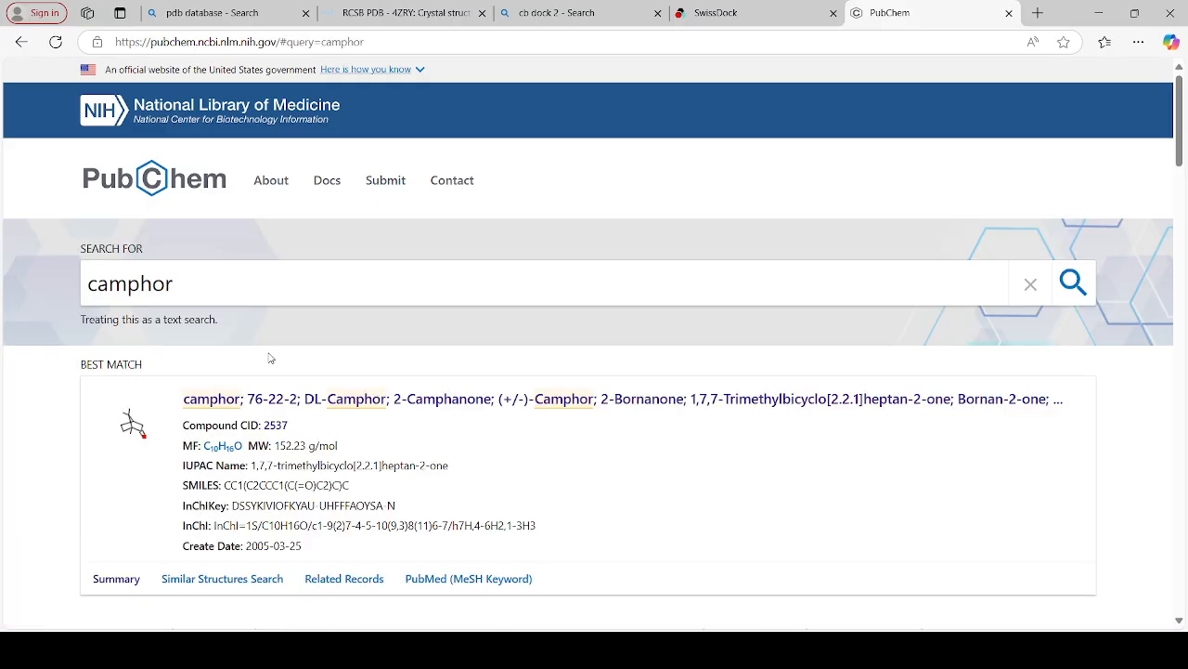
click(220, 408)
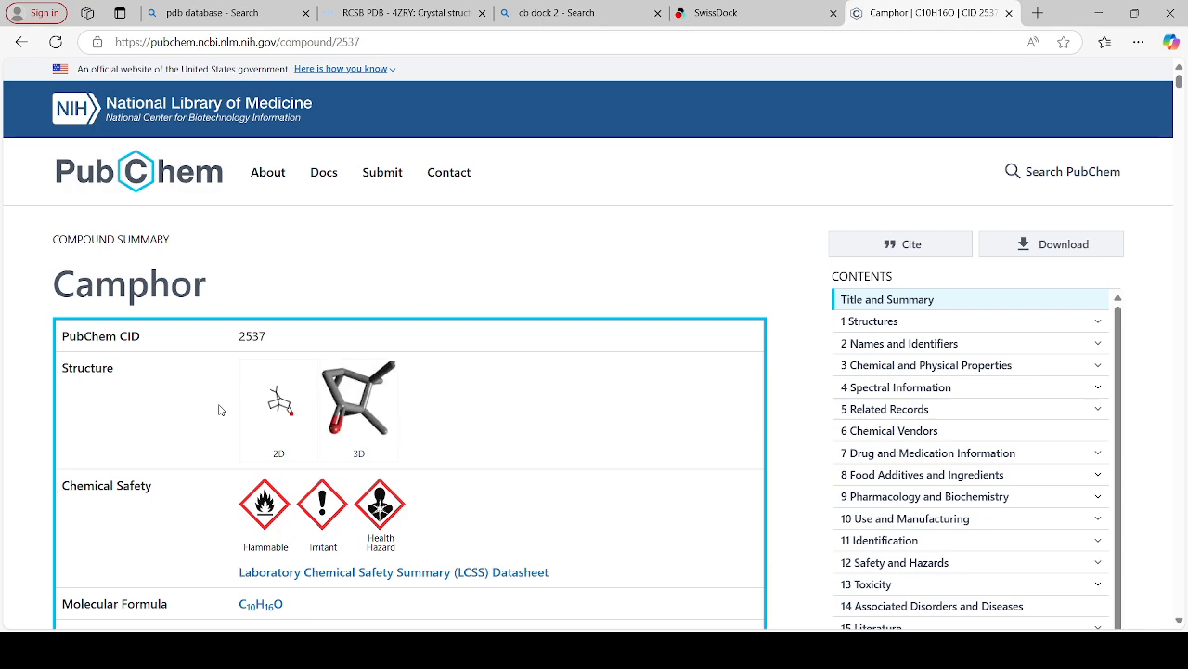
Copy camphor's SMILES string CC1(C2CCC1(C(=O)C2)C)C from the computed descriptors
scroll(221, 410, down, 2)
scroll(220, 410, down, 15)
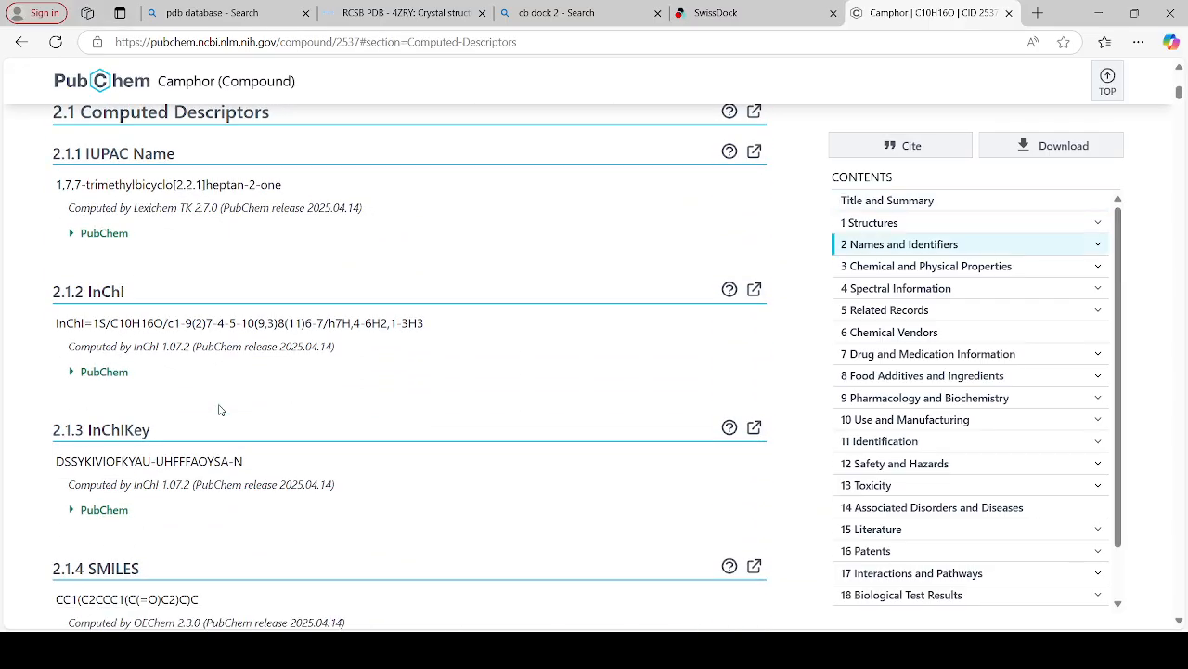
scroll(220, 410, down, 3)
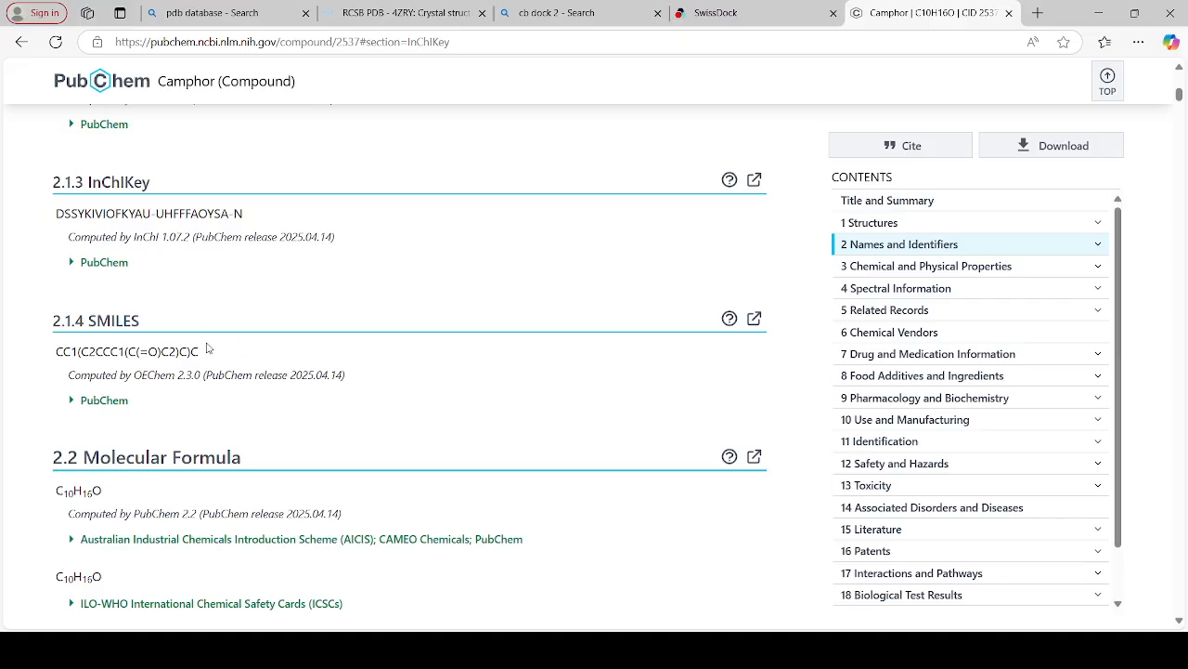
drag(207, 351, 55, 345)
key(ctrl+c)
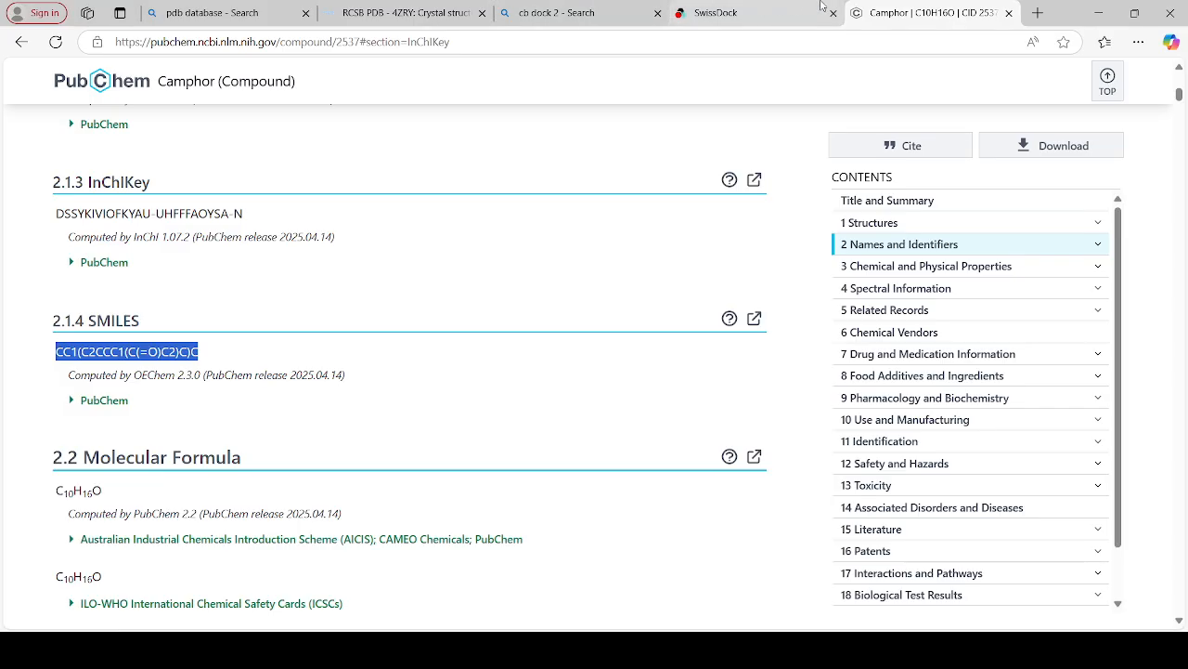
Switch to the SwissDock results page and go to its query summary
click(765, 10)
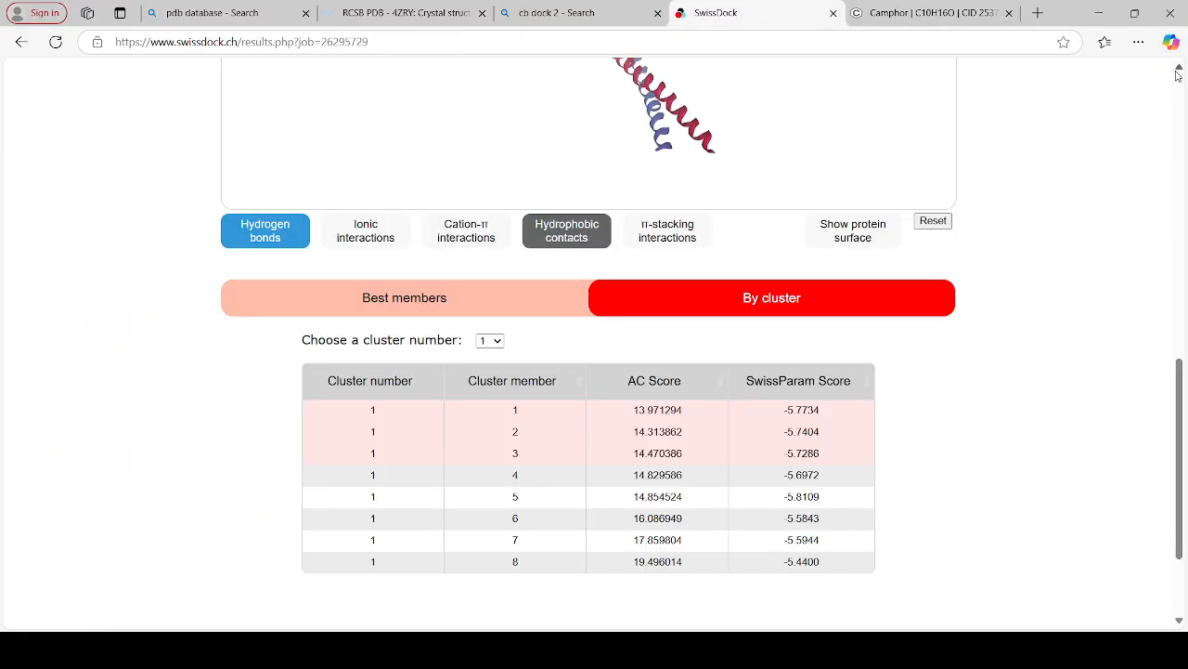
scroll(1178, 260, up, 2)
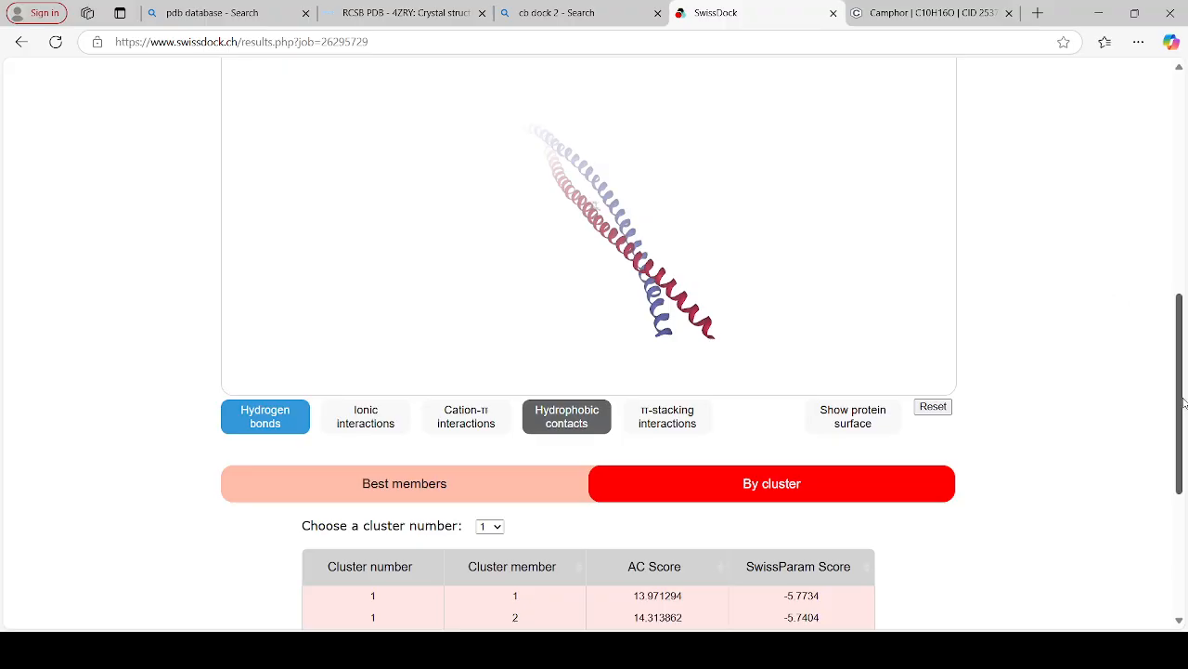
drag(1183, 403, 1187, 176)
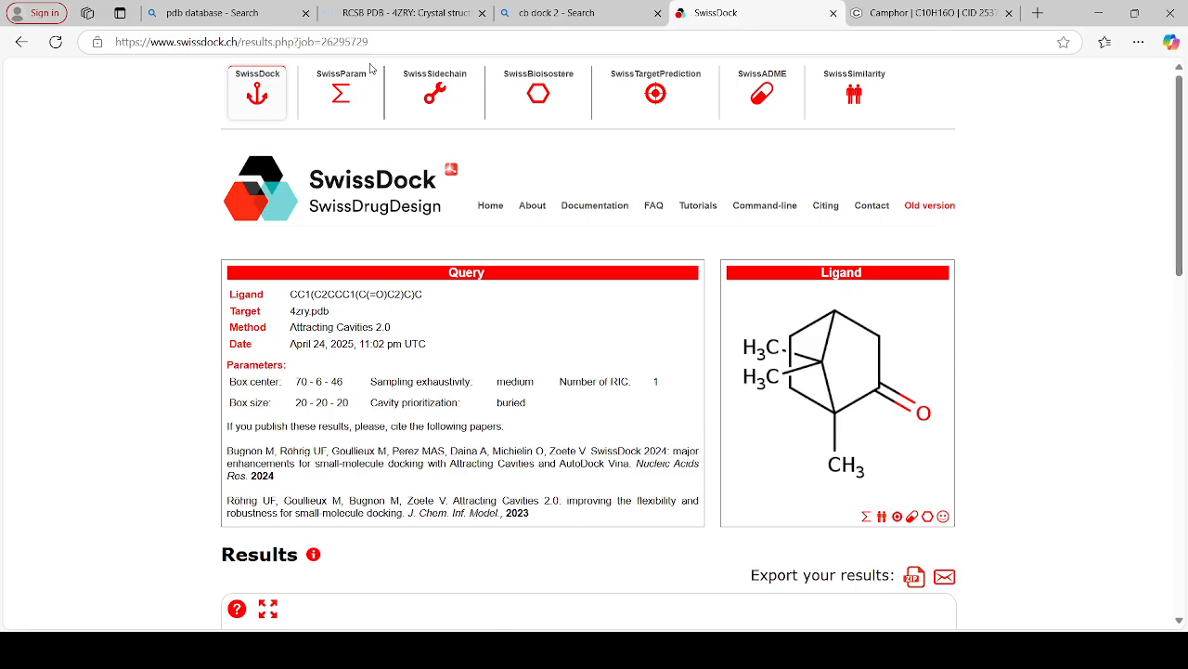
Try to reach the SwissDock submission page by selecting the results portion of the web address for removal
click(388, 42)
click(388, 43)
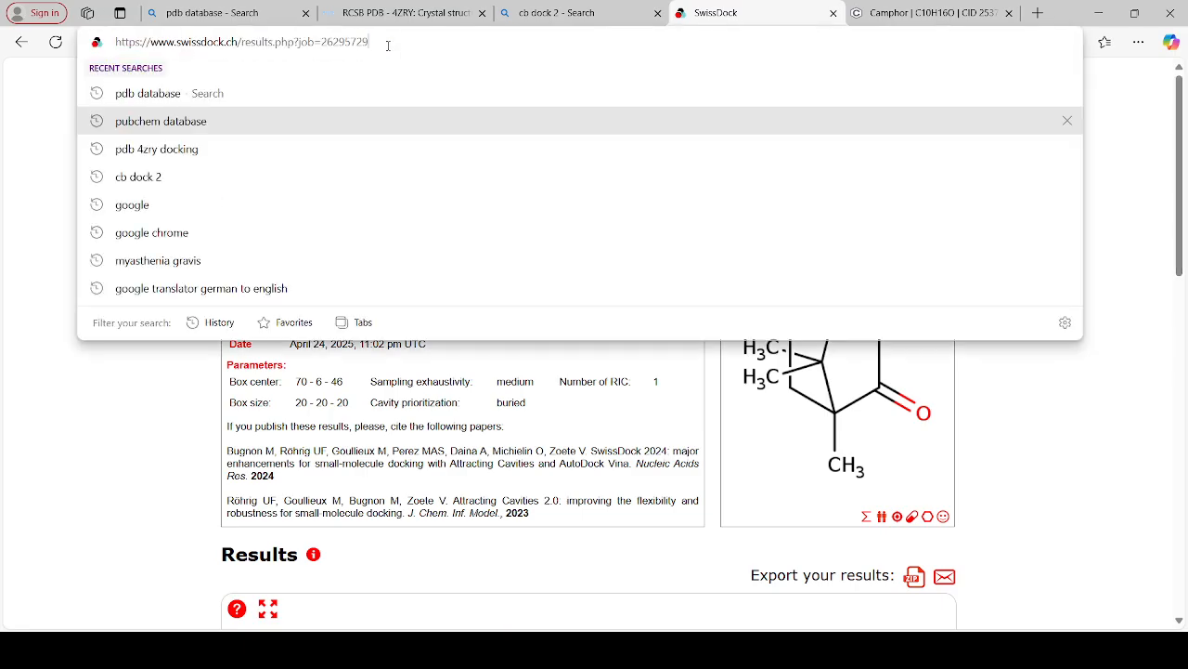
key(shift+Left)
key(shift+Left)
key(shift+Left)
key(shift+Left)
key(shift+Left)
key(shift+Left)
key(shift+Left)
key(shift+Left)
key(shift+Left)
key(shift+Left)
key(shift+Left)
key(shift+Left)
key(shift+Left)
key(shift+Left)
key(shift+Left)
key(shift+Left)
key(shift+Left)
key(shift+Left)
key(shift+Left)
key(shift+Left)
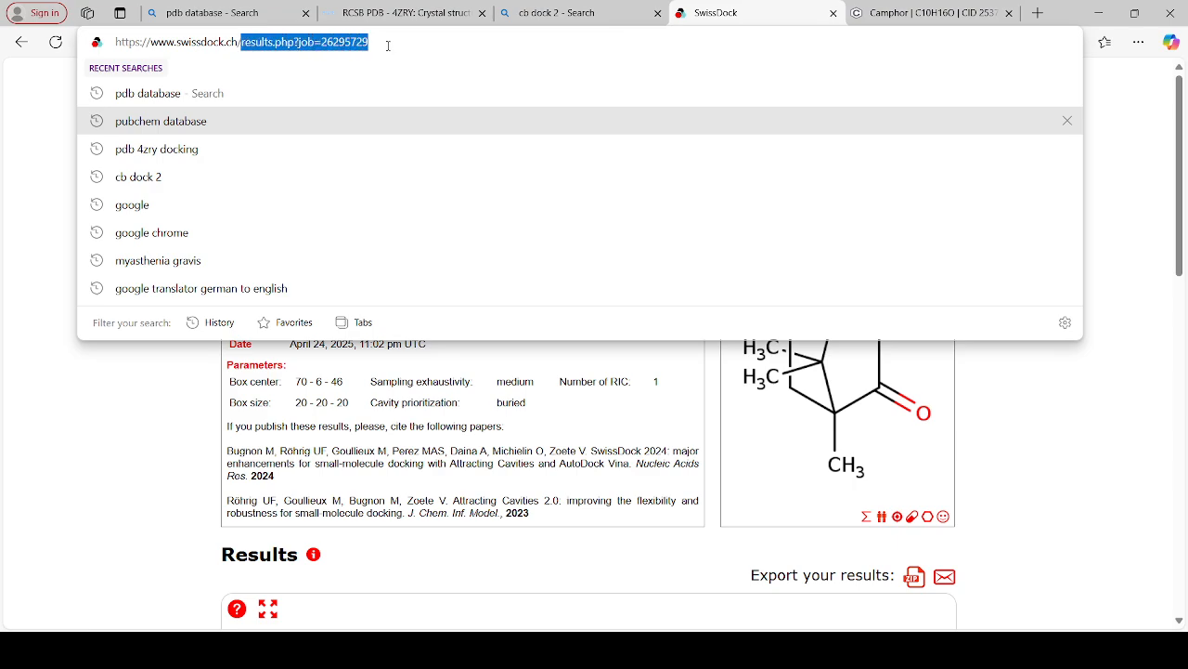
key(Return)
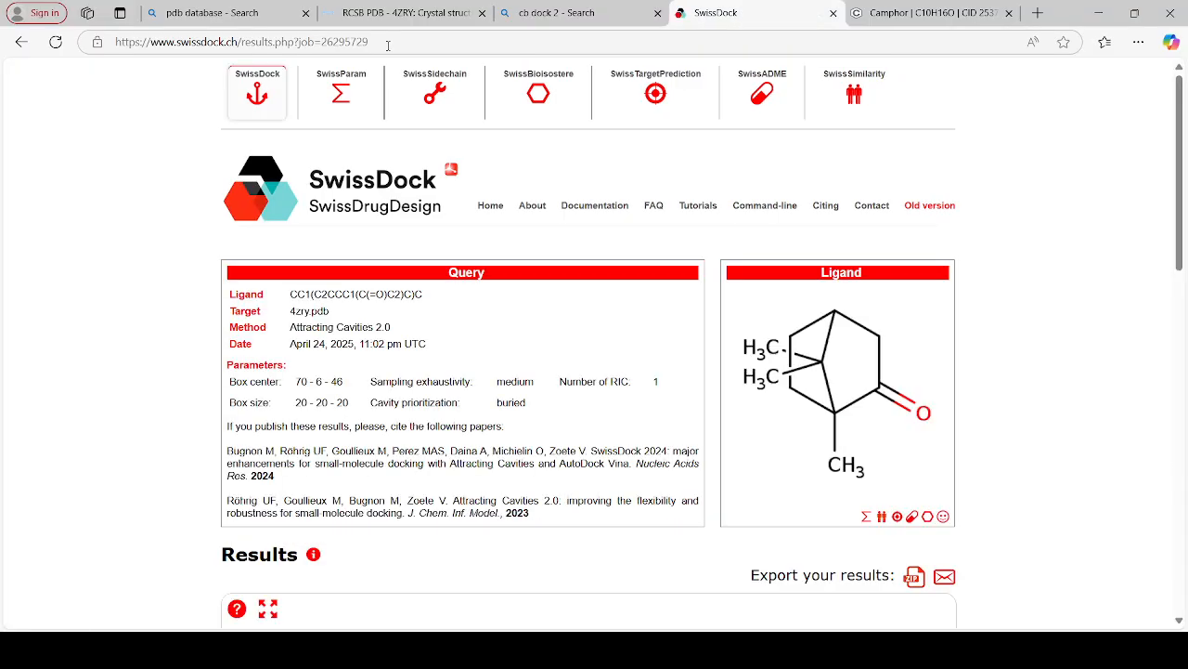
click(383, 41)
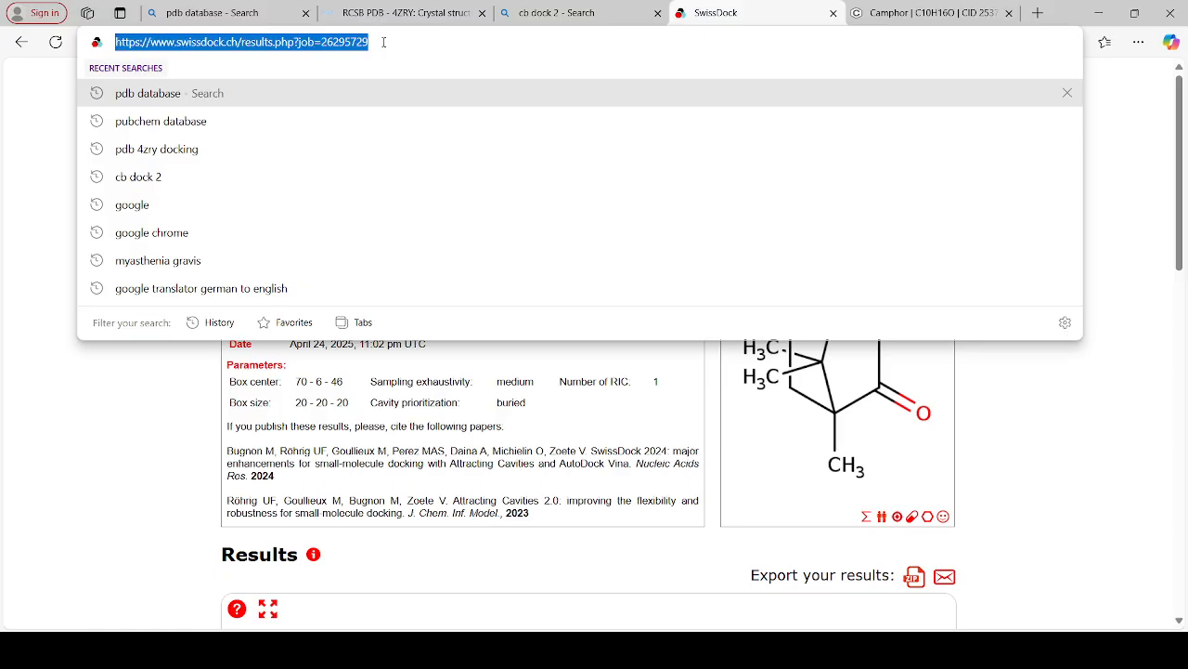
click(383, 41)
key(BackSpace)
key(BackSpace)
key(BackSpace)
key(BackSpace)
key(BackSpace)
key(BackSpace)
key(BackSpace)
key(BackSpace)
key(BackSpace)
key(BackSpace)
key(BackSpace)
key(BackSpace)
key(BackSpace)
key(BackSpace)
key(BackSpace)
key(BackSpace)
key(BackSpace)
key(BackSpace)
key(BackSpace)
key(BackSpace)
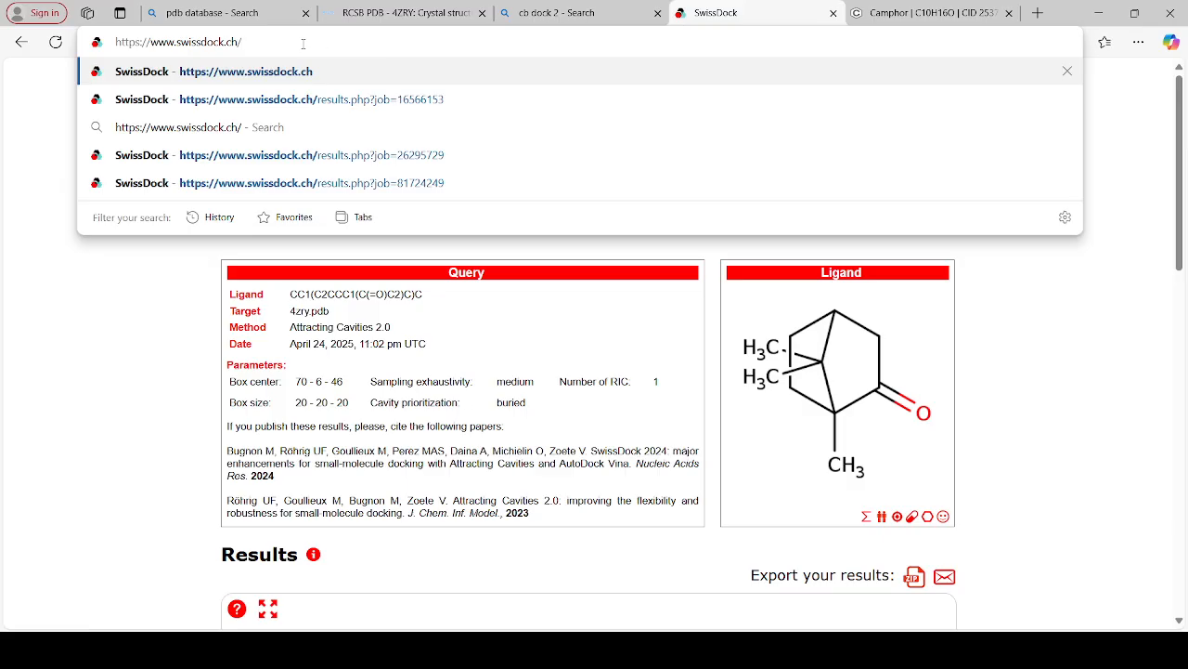
key(Return)
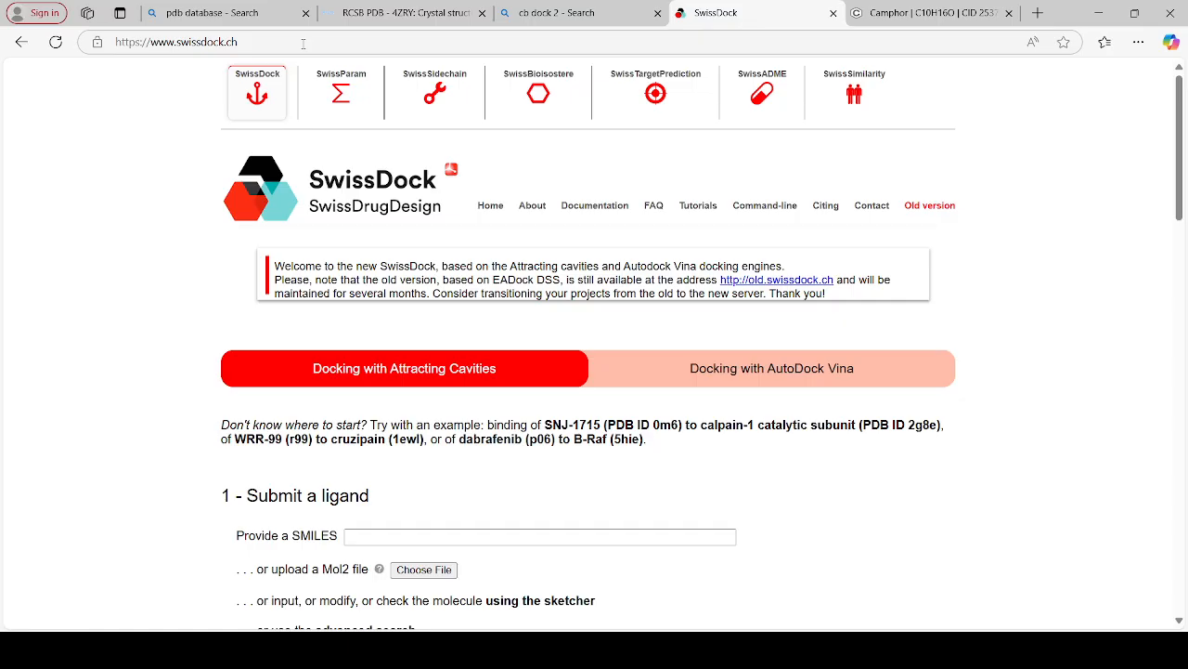
Provide the copied SMILES CC1(C2CCC1(C(=O)C2)C)C as the ligand for docking with Attracting Cavities and prepare the ligand
key(Down)
key(Down)
key(Down)
key(Down)
key(Down)
key(Down)
key(Down)
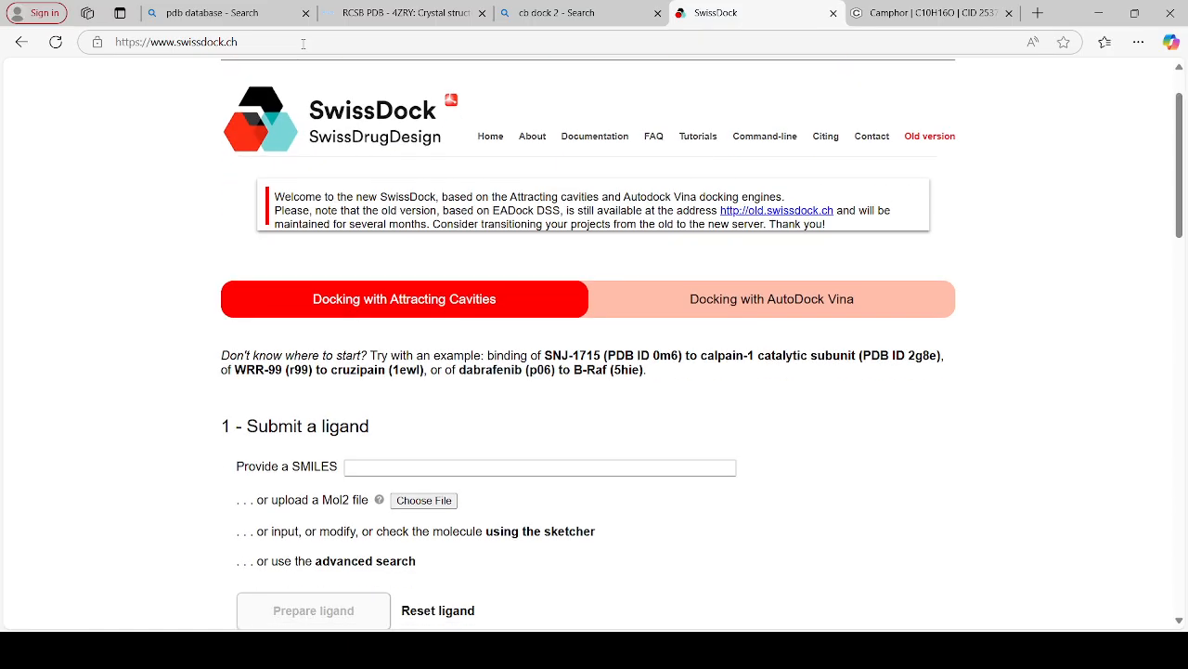
key(Down)
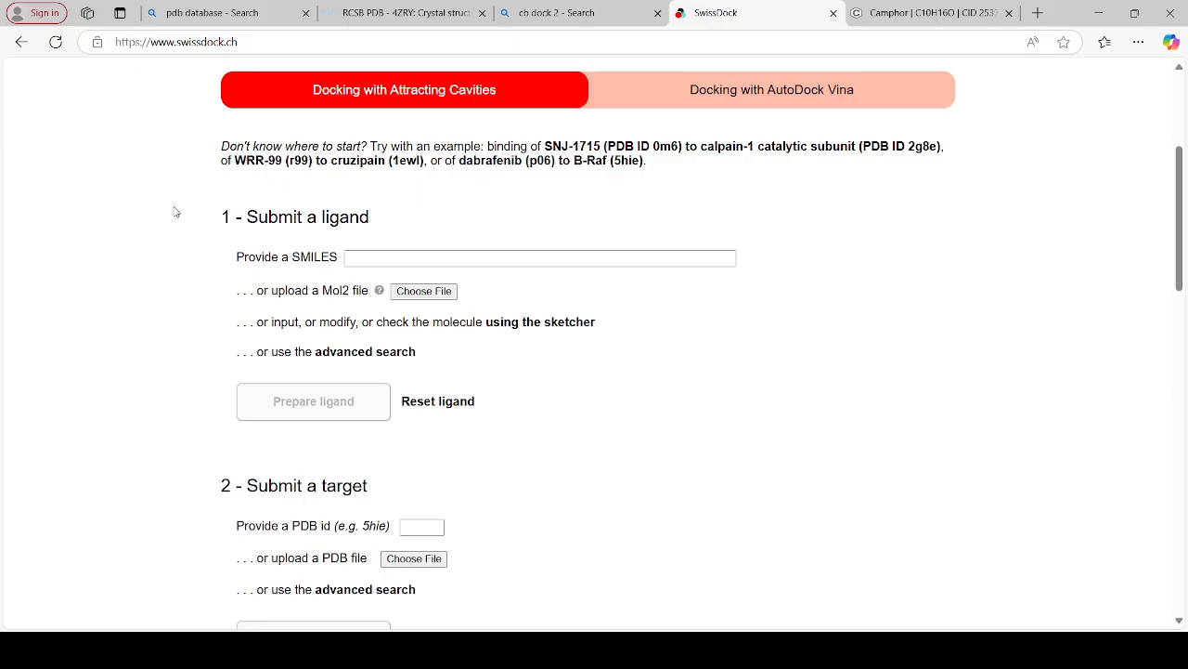
click(399, 256)
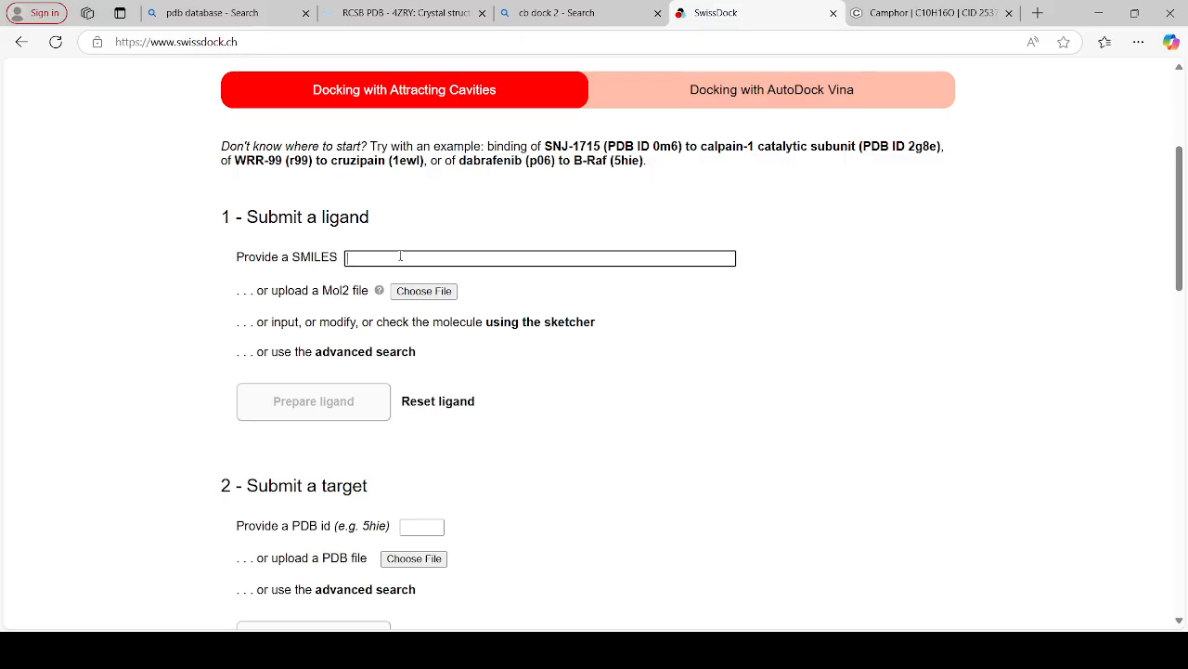
key(ctrl+v)
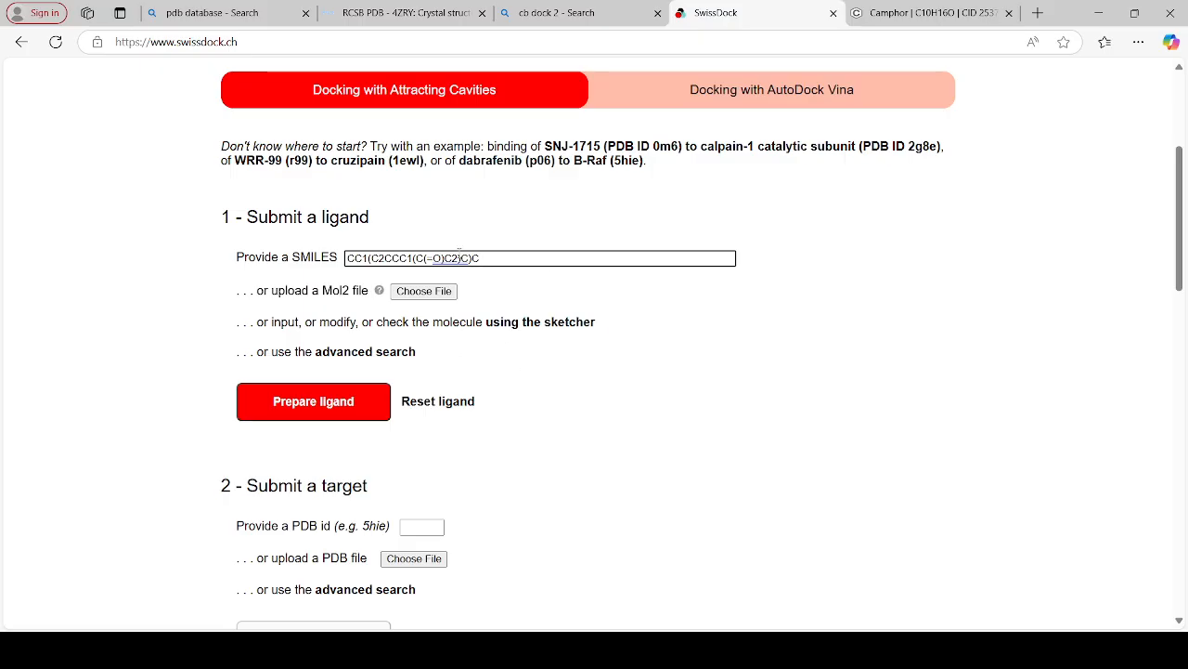
click(343, 402)
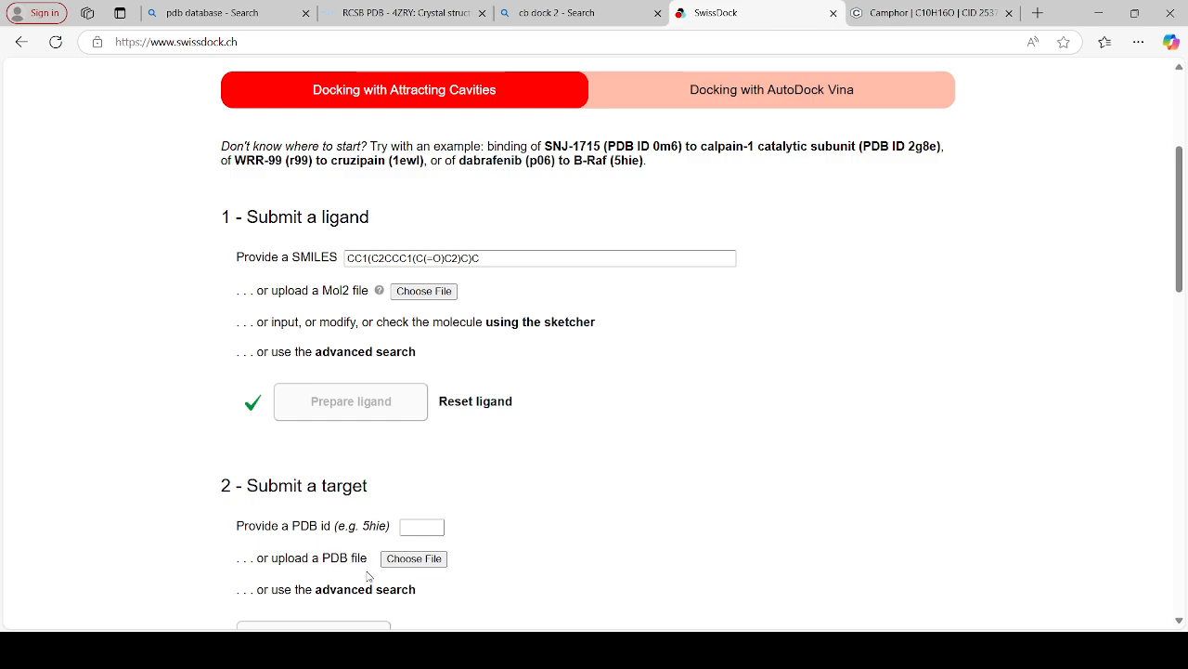
Upload the PDB file 4zry.pdb as the docking target and prepare the target
click(413, 558)
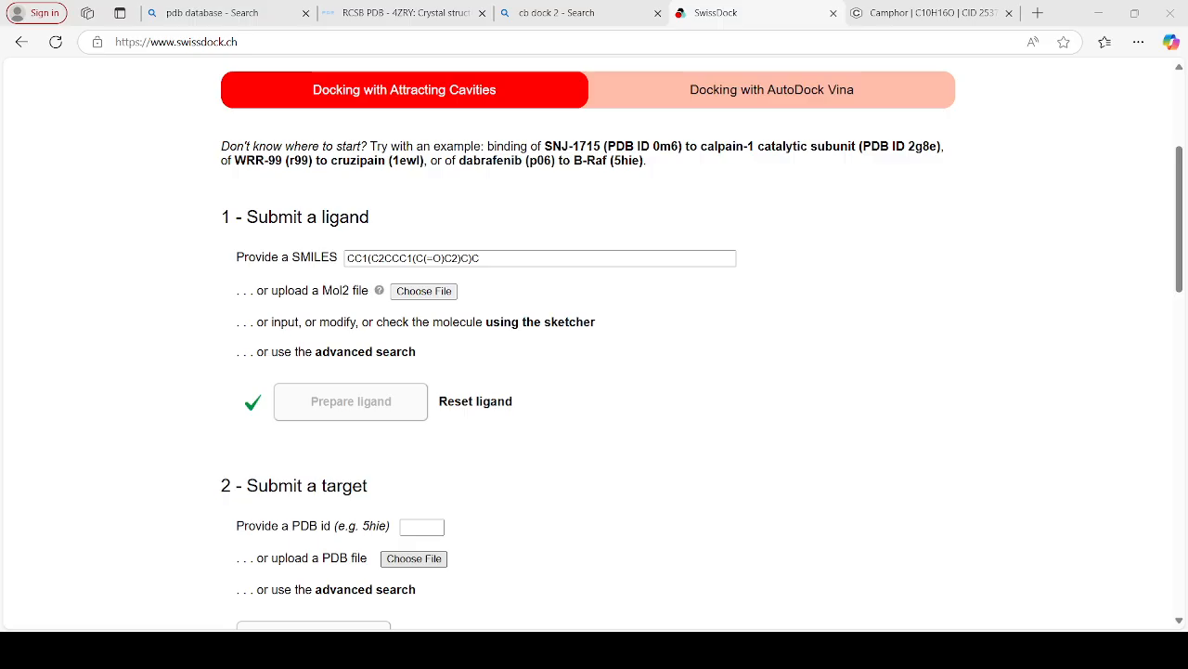
click(473, 342)
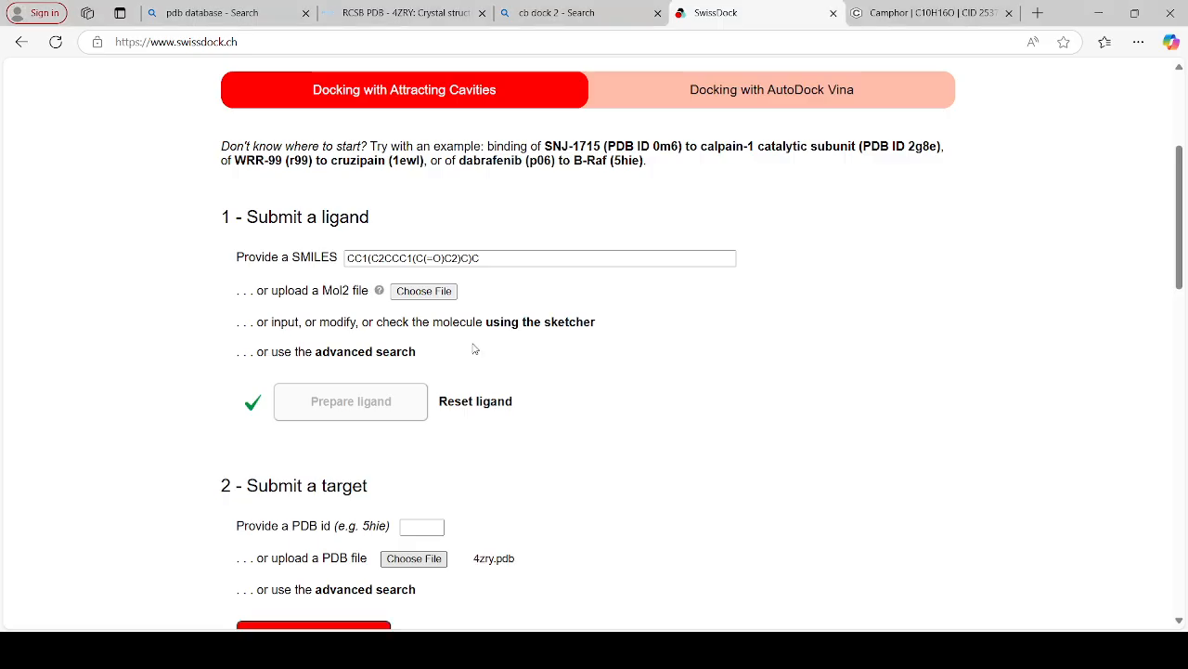
click(1179, 620)
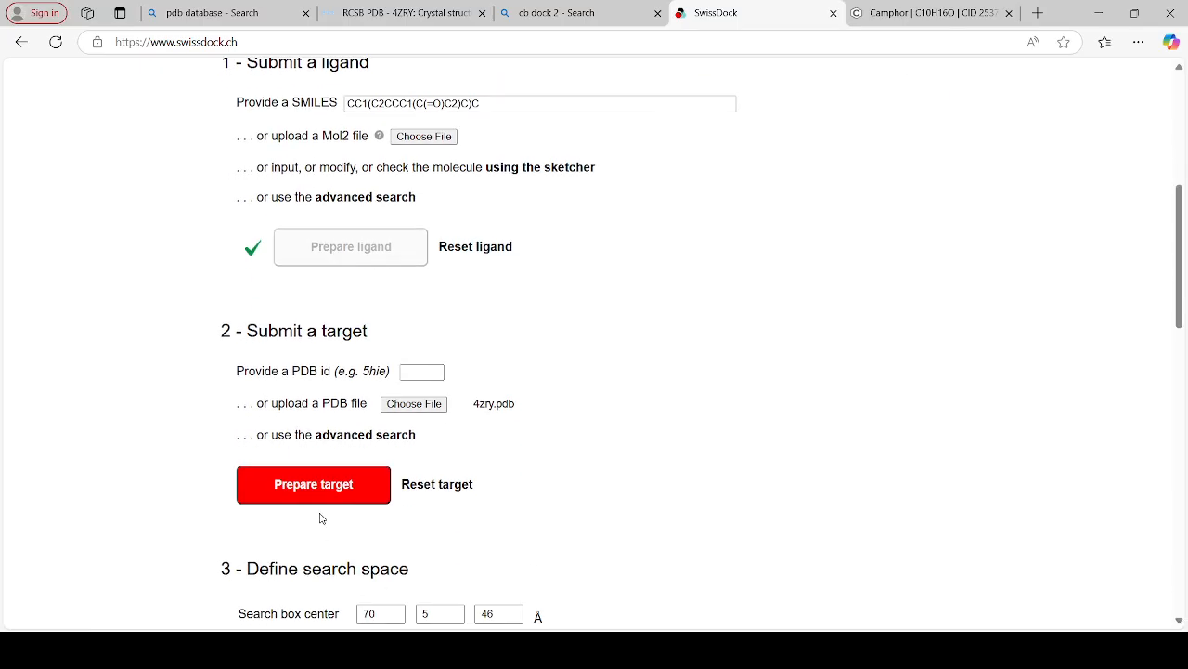
click(317, 484)
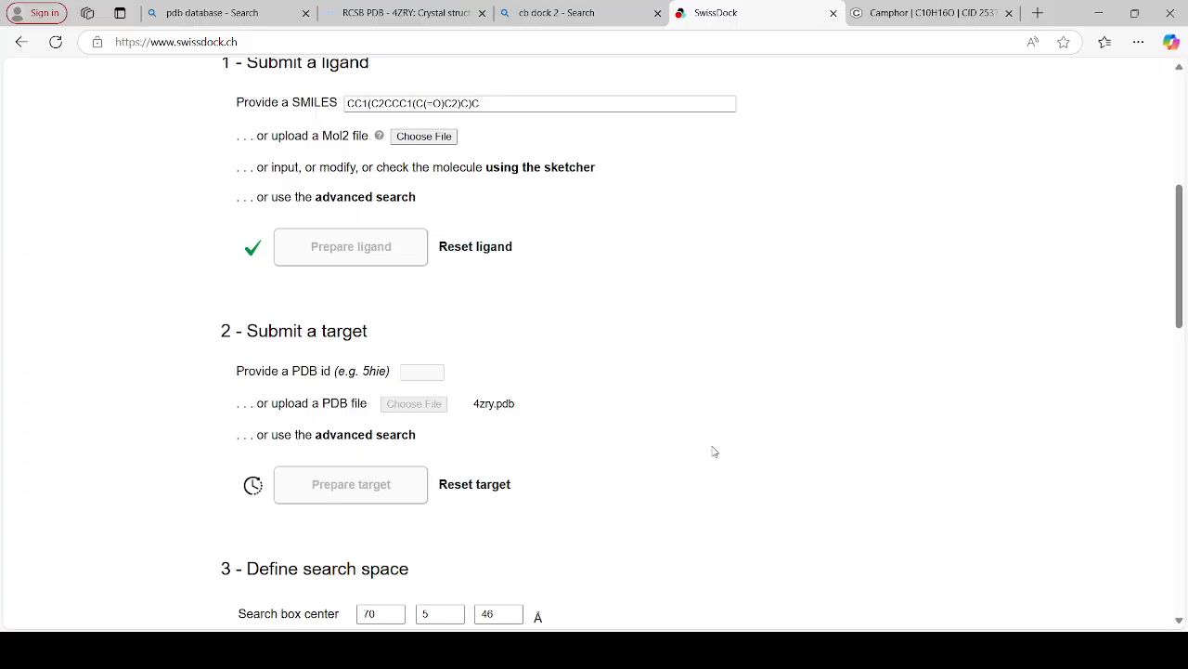
scroll(1182, 626, down, 4)
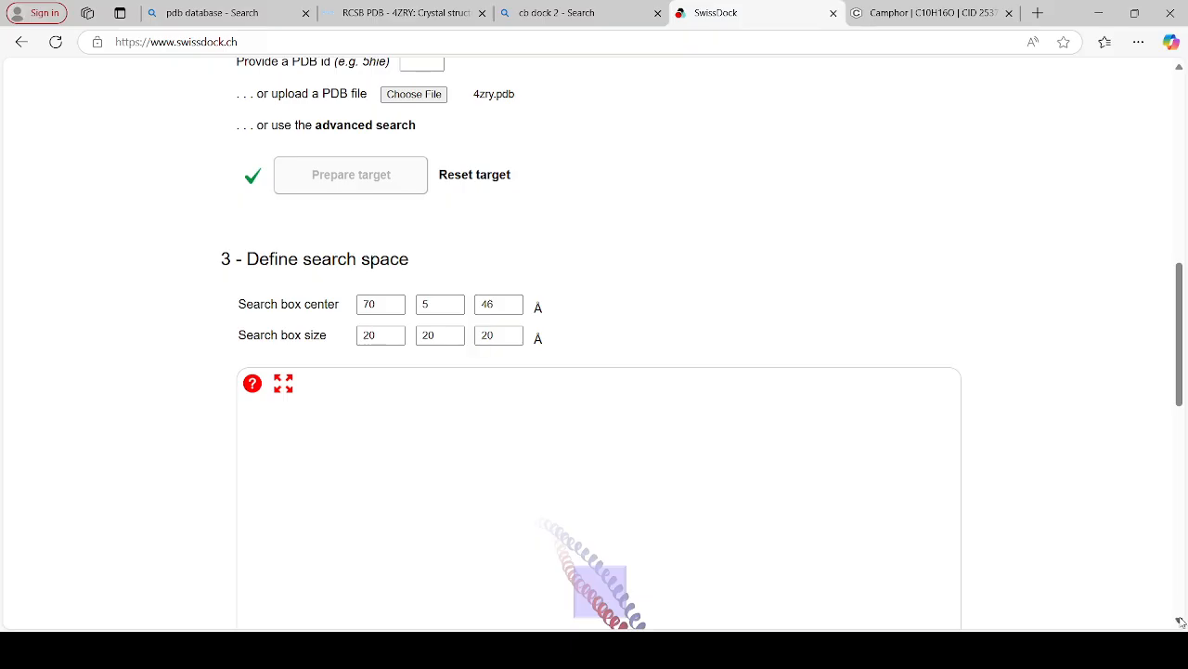
scroll(1183, 625, down, 1)
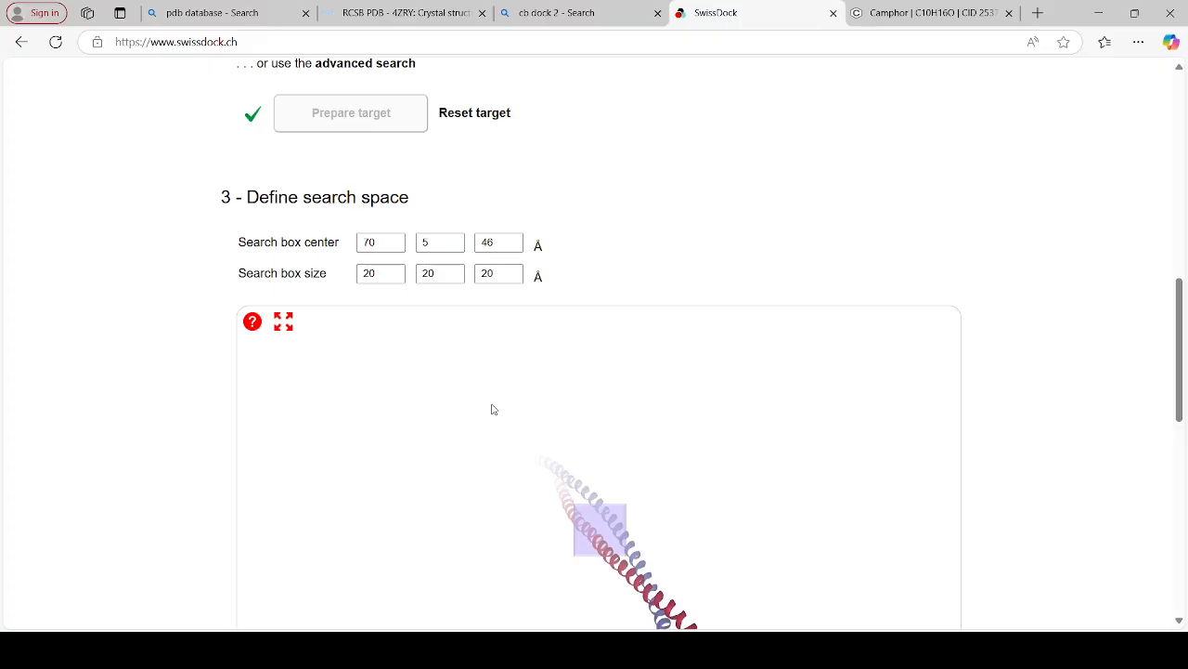
Try a search box center with the second coordinate raised to 16 Å
click(455, 240)
click(455, 239)
click(455, 240)
click(455, 239)
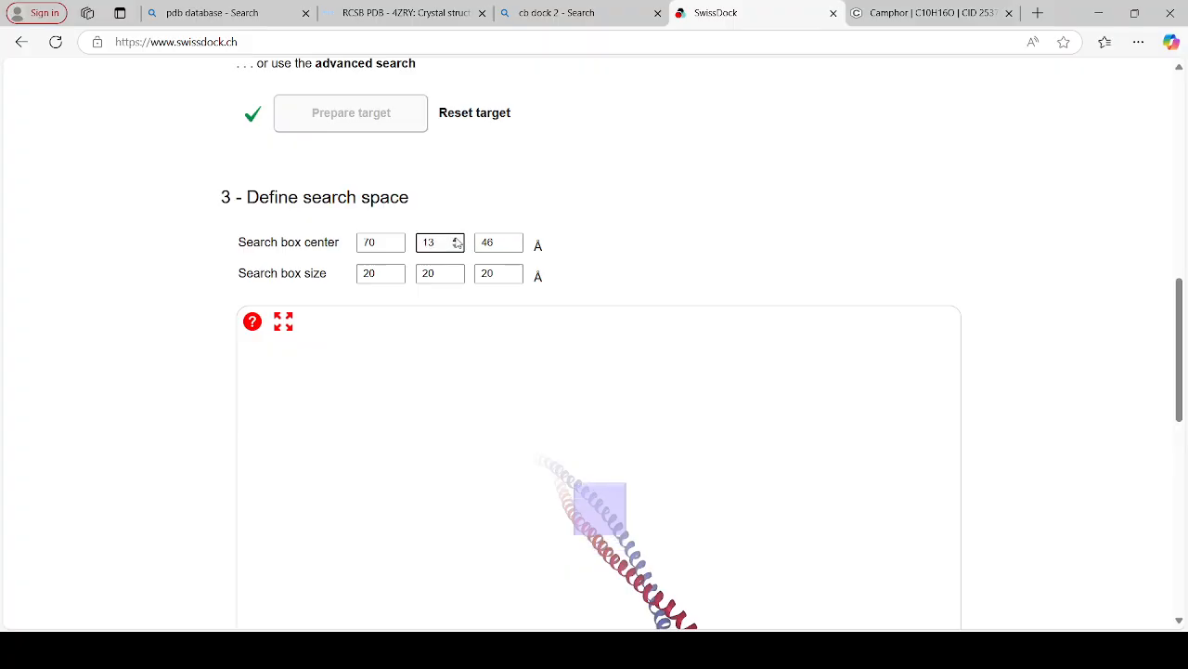
click(455, 240)
click(455, 240)
click(455, 239)
Set the second coordinate of the search box center to 2 Å
click(455, 246)
click(454, 246)
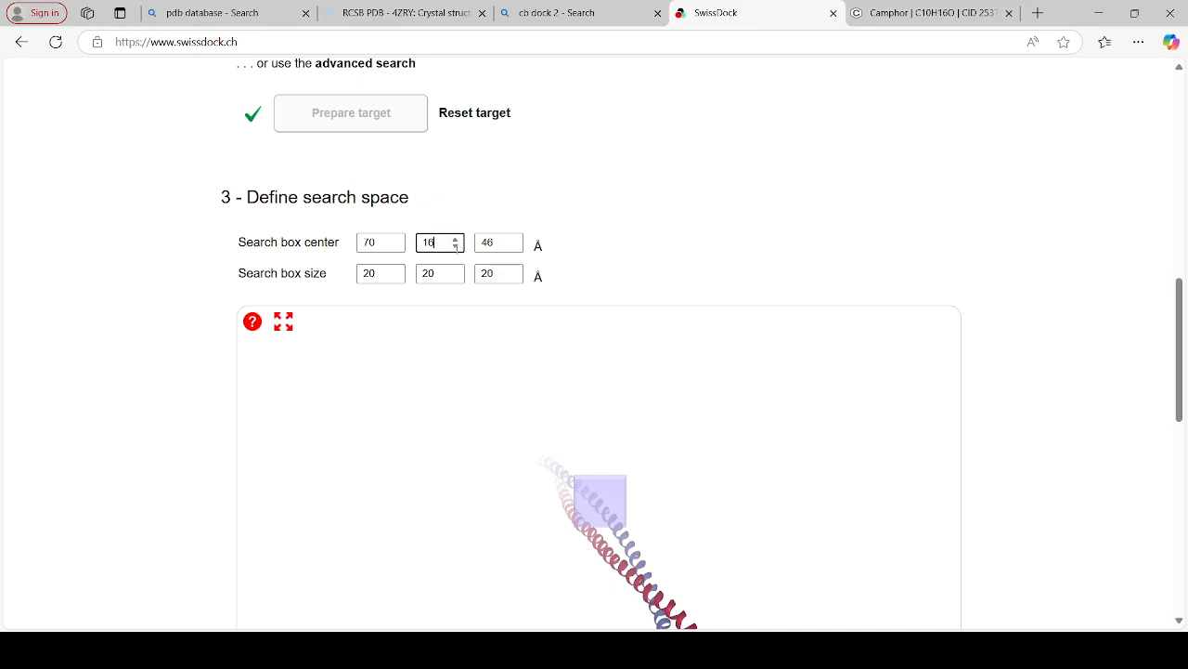
click(455, 246)
click(455, 246)
click(455, 246)
click(455, 246)
click(455, 246)
click(455, 246)
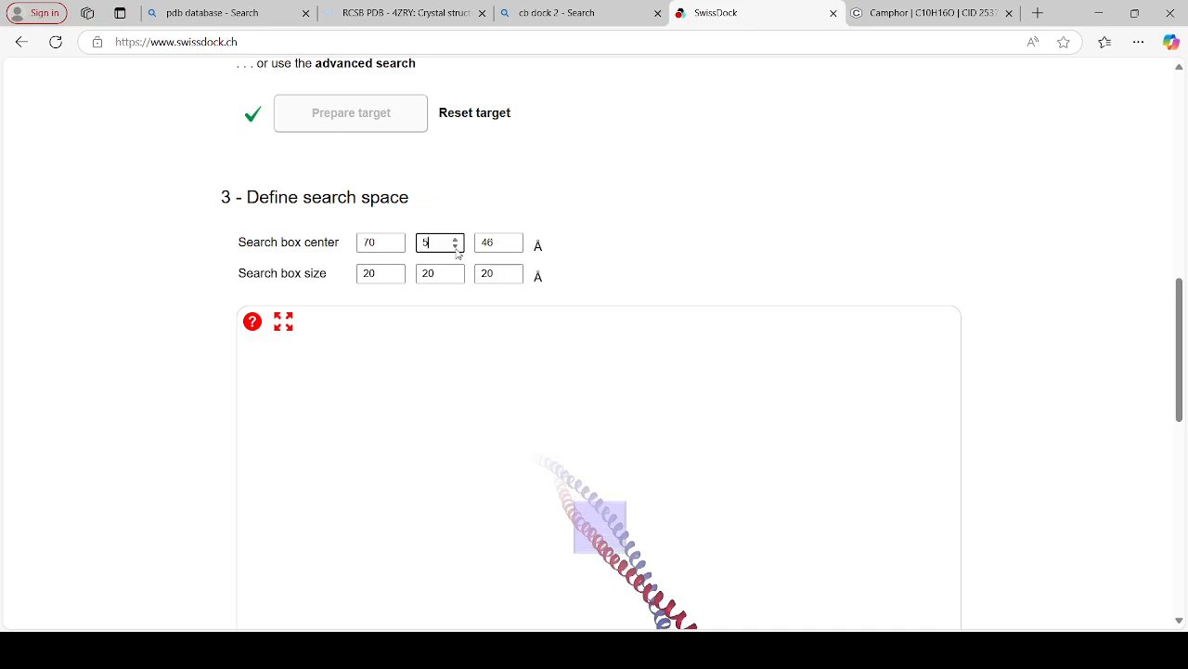
click(455, 246)
click(455, 246)
click(455, 246)
click(455, 246)
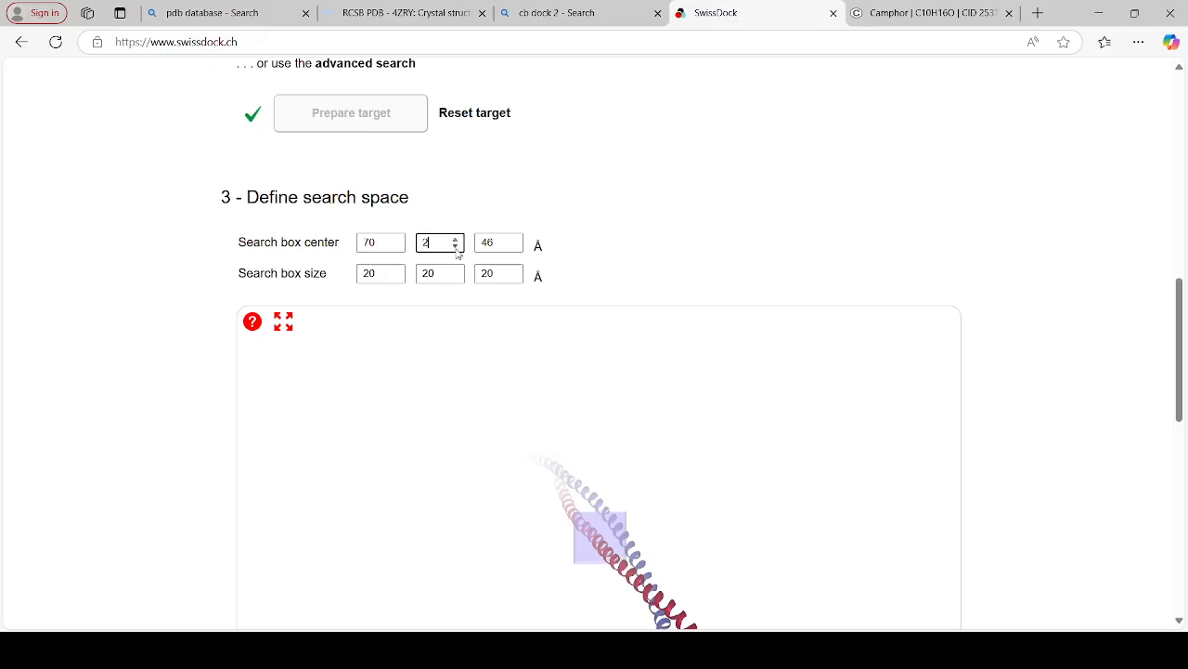
Set the third coordinate of the search box center to 54 Å and the first coordinate to 64 Å
click(514, 241)
click(515, 241)
click(515, 240)
click(514, 241)
click(514, 241)
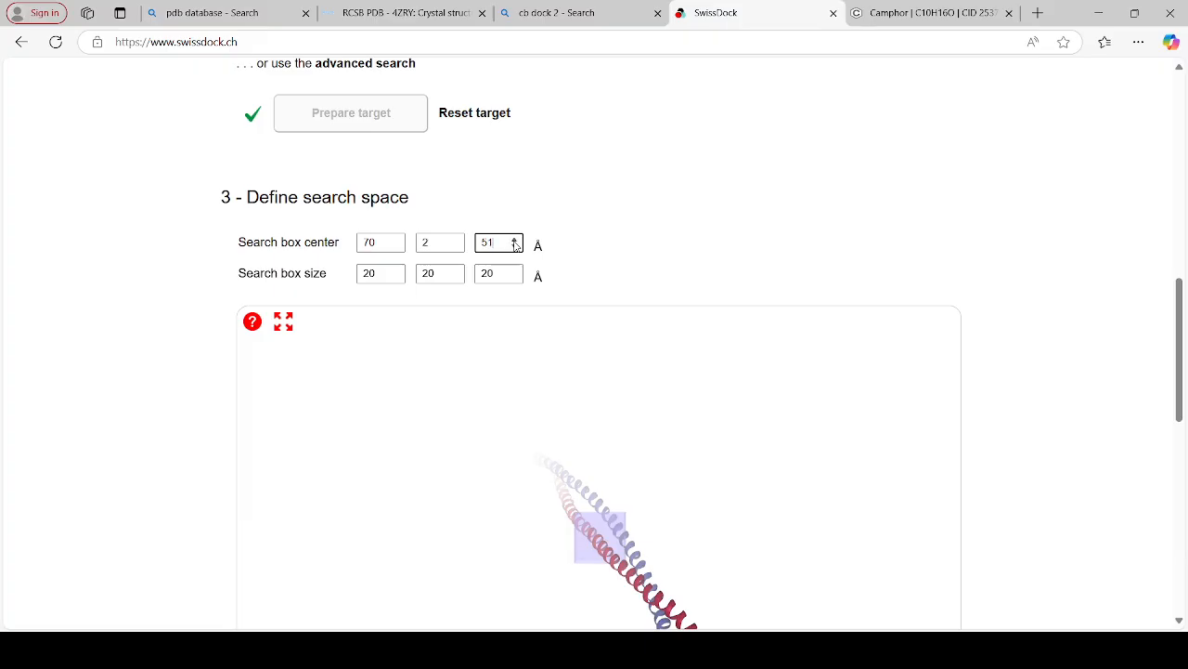
click(514, 241)
click(514, 240)
click(515, 240)
click(396, 246)
click(396, 246)
click(396, 246)
click(396, 246)
click(397, 246)
click(396, 246)
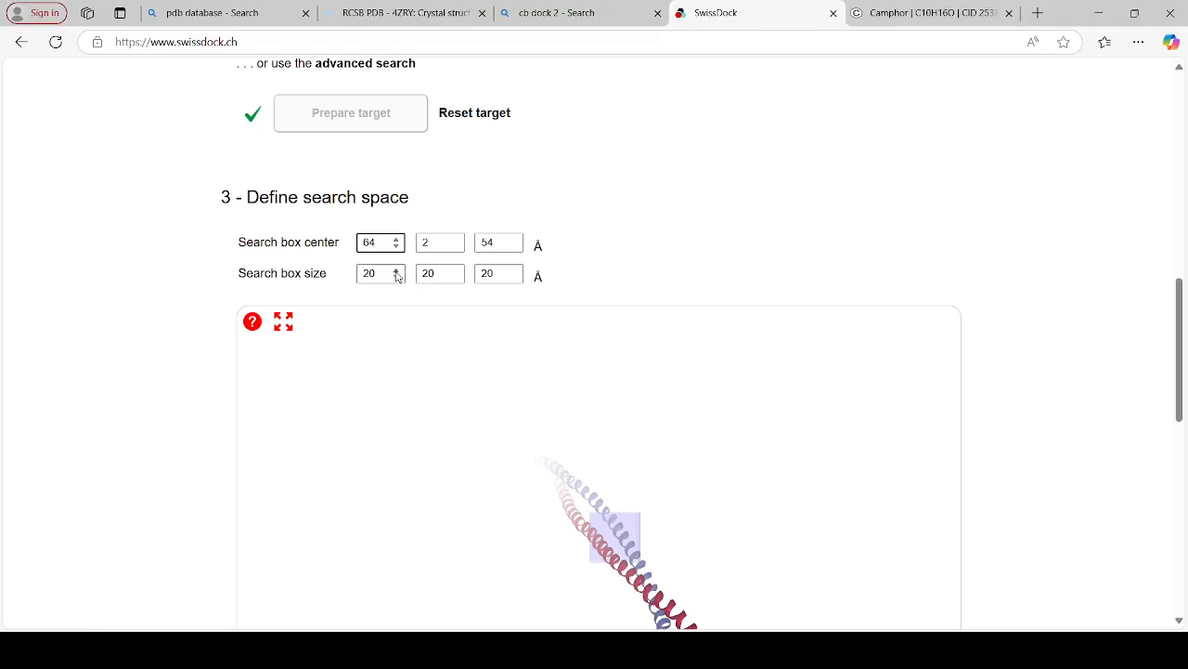
Set the first dimension of the search box size to 25 Å and the second to 16 Å
click(396, 271)
click(396, 271)
click(396, 271)
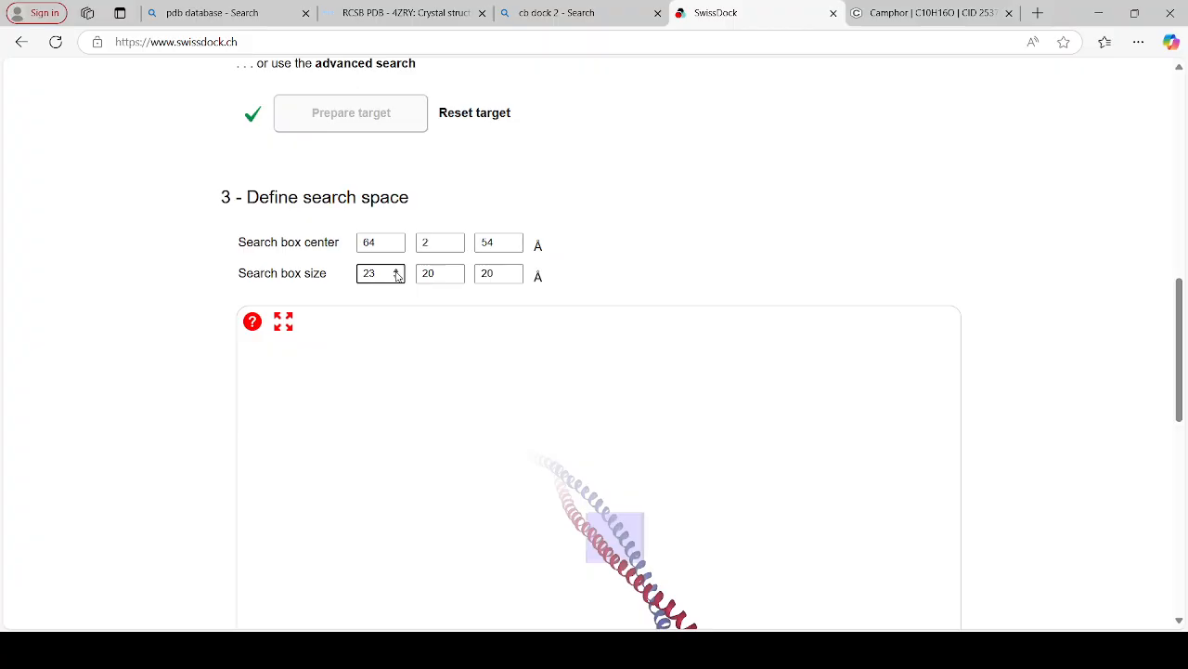
click(396, 272)
click(397, 271)
click(455, 277)
click(455, 278)
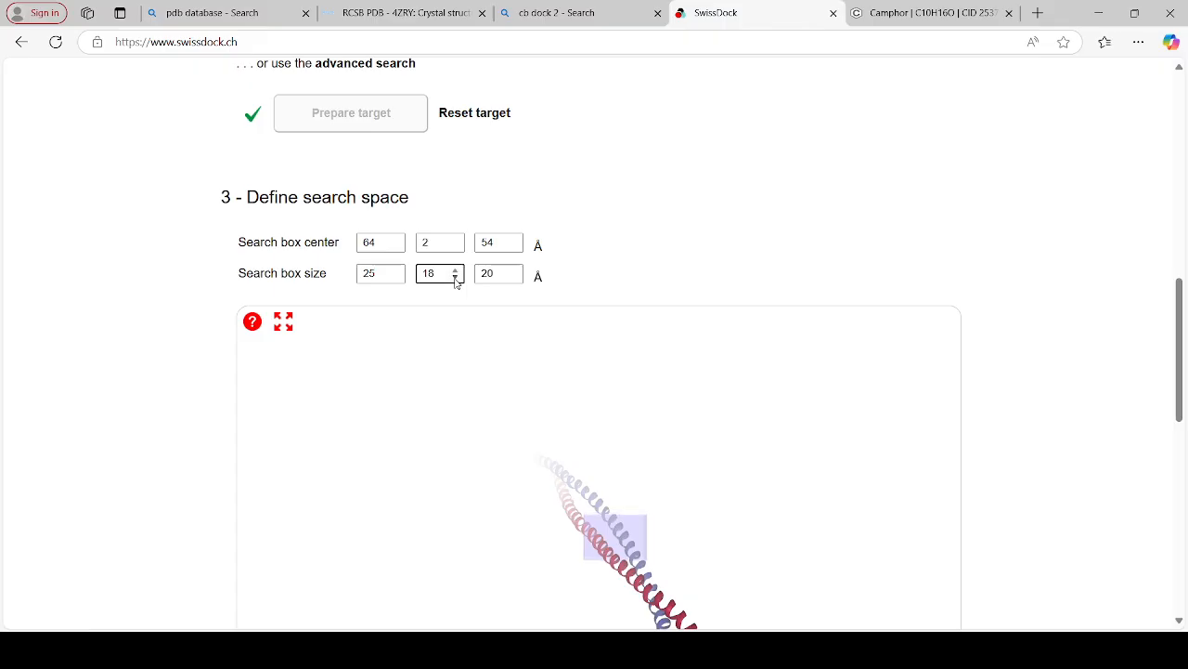
click(455, 277)
click(455, 278)
Enlarge the third dimension of the search box size to 58 Å
click(513, 271)
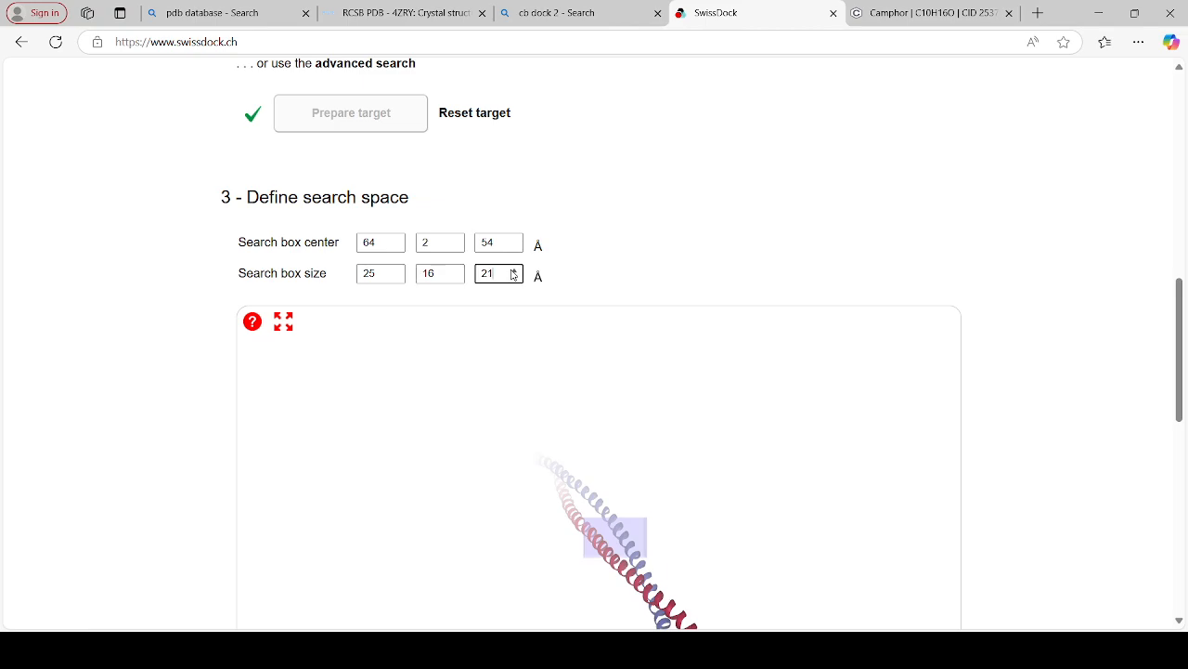
click(512, 270)
click(513, 270)
click(512, 270)
click(513, 270)
click(514, 270)
triple_click(514, 270)
triple_click(514, 270)
triple_click(514, 270)
triple_click(513, 270)
triple_click(513, 270)
triple_click(514, 270)
triple_click(513, 270)
triple_click(513, 270)
triple_click(514, 270)
double_click(513, 271)
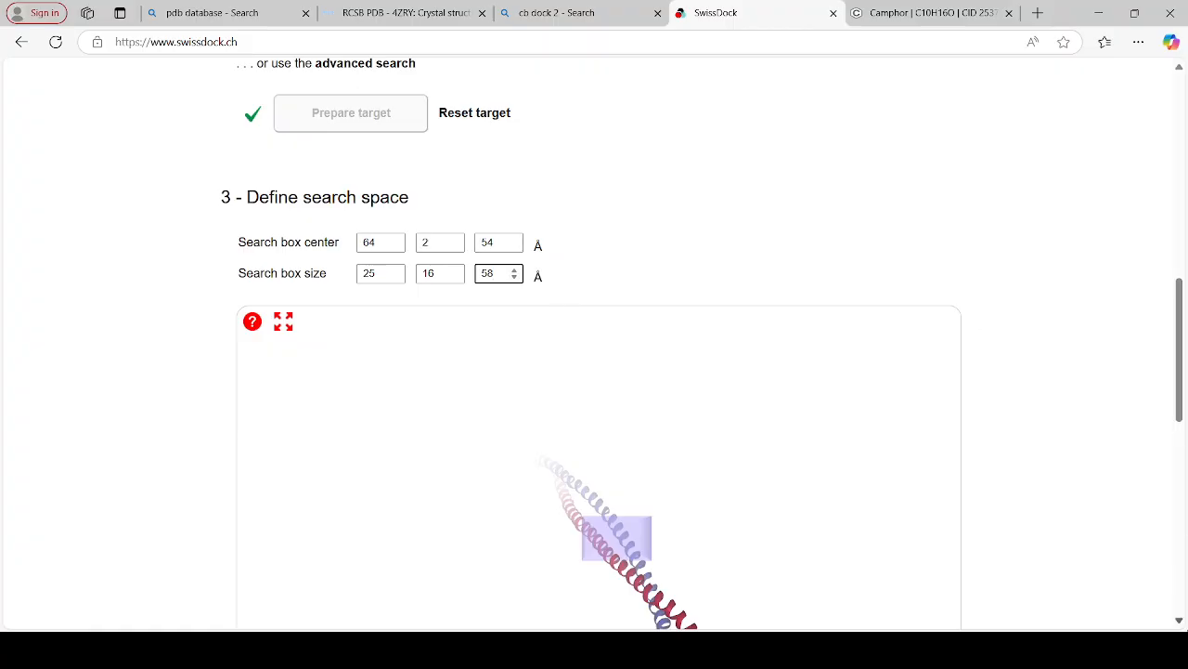
Check the docking parameters for the defined search space
click(1179, 620)
scroll(1182, 623, down, 5)
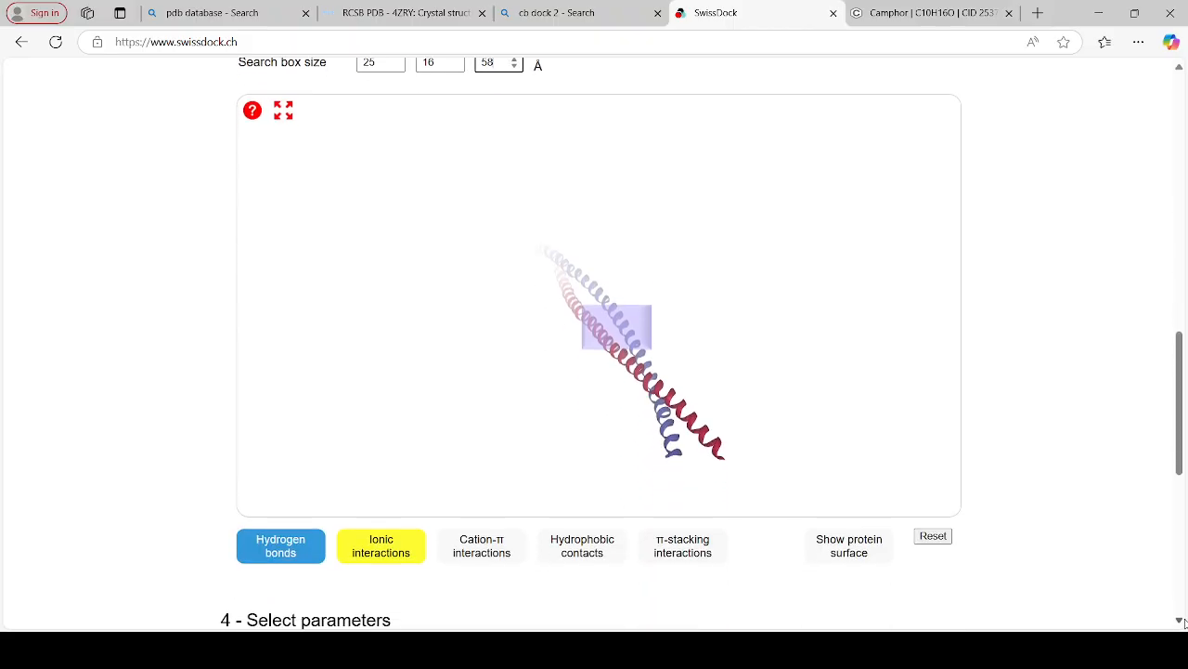
scroll(1182, 623, down, 2)
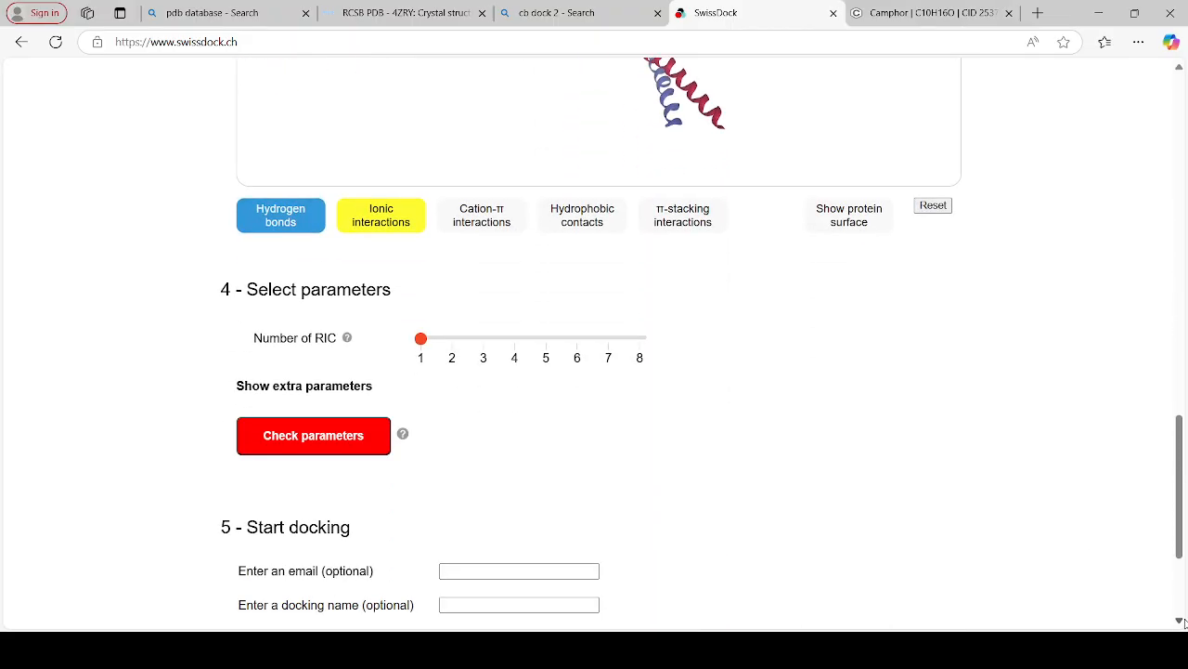
click(328, 432)
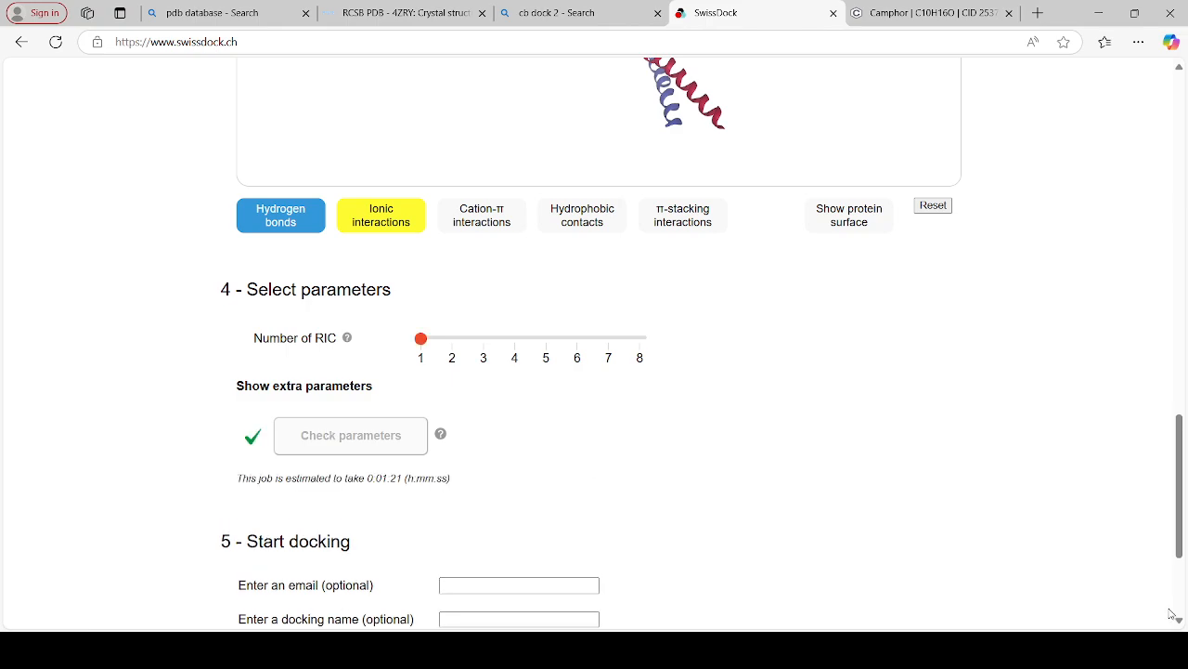
Enter a docking name beginning with "camp", leave the optional e-mail empty and start the docking
scroll(1178, 622, down, 2)
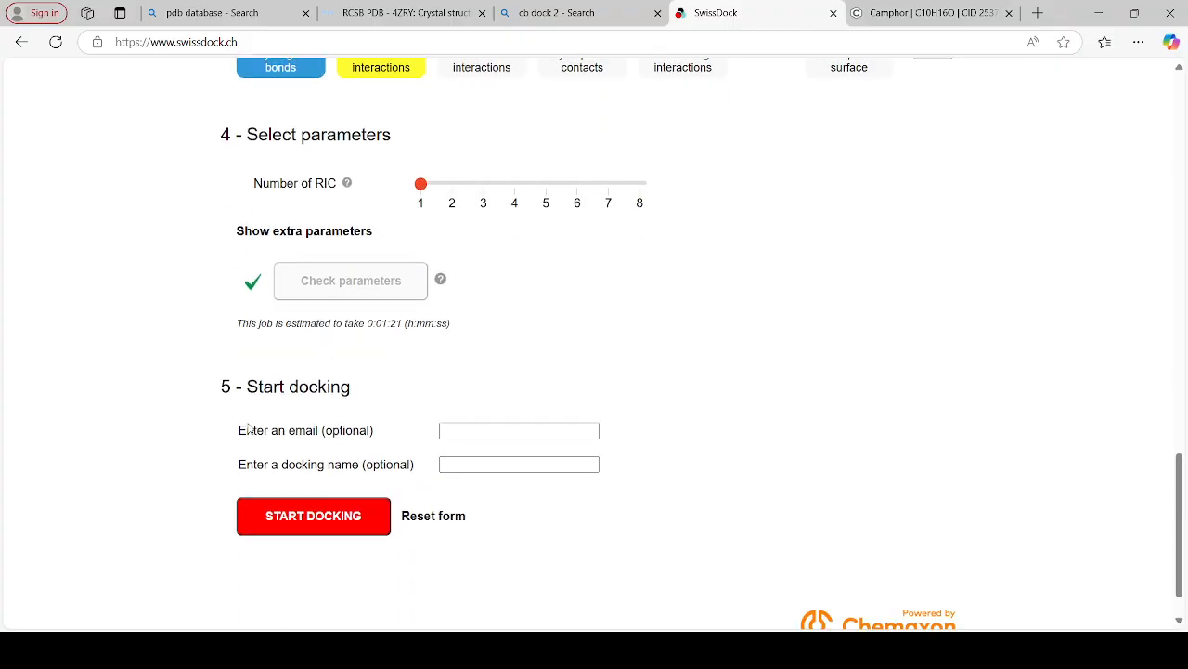
click(490, 467)
text(camp)
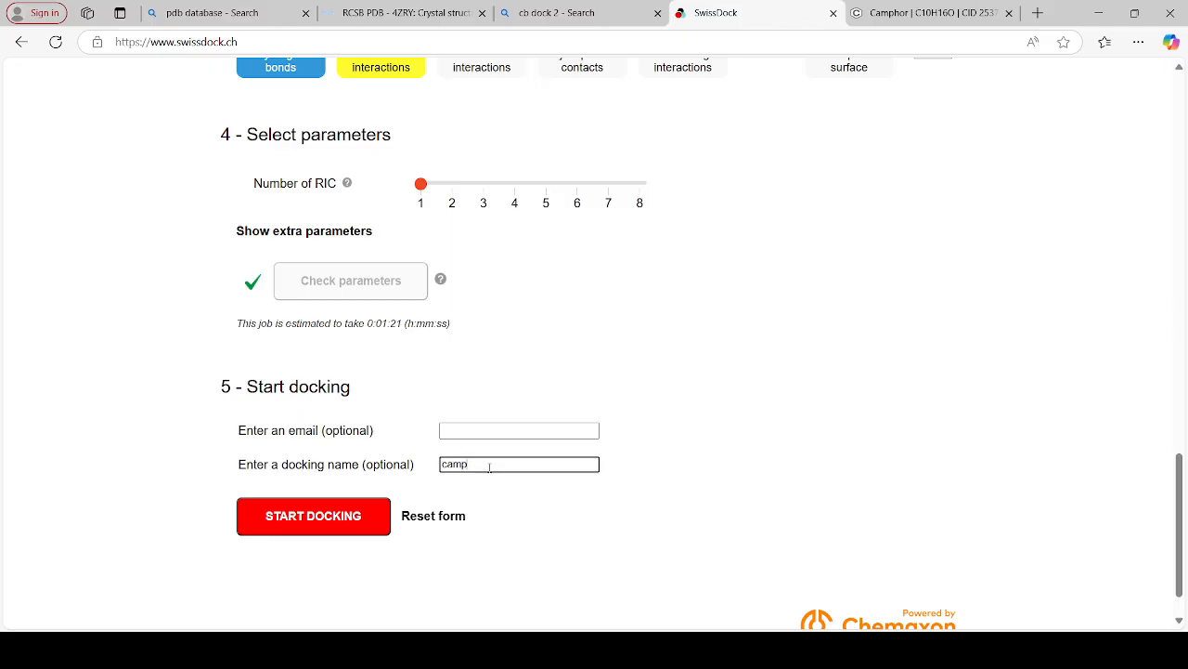
key(BackSpace)
text(4)
click(315, 518)
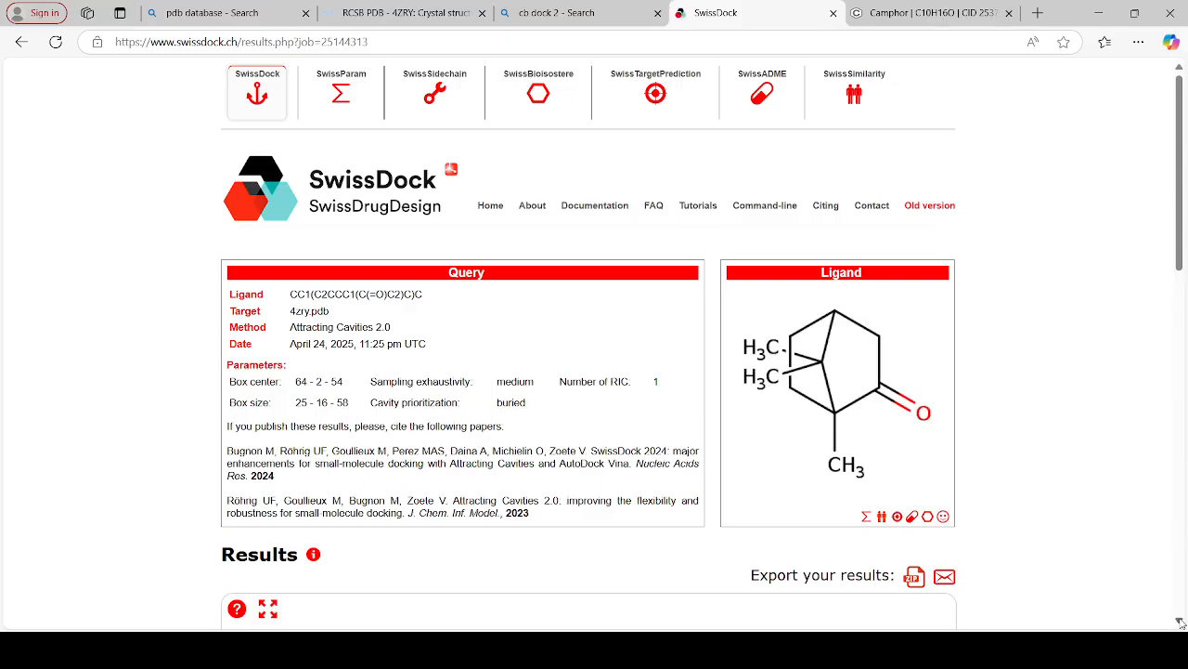
Review the docking results page, from the query parameters and ligand to the table of cluster scores
click(1180, 620)
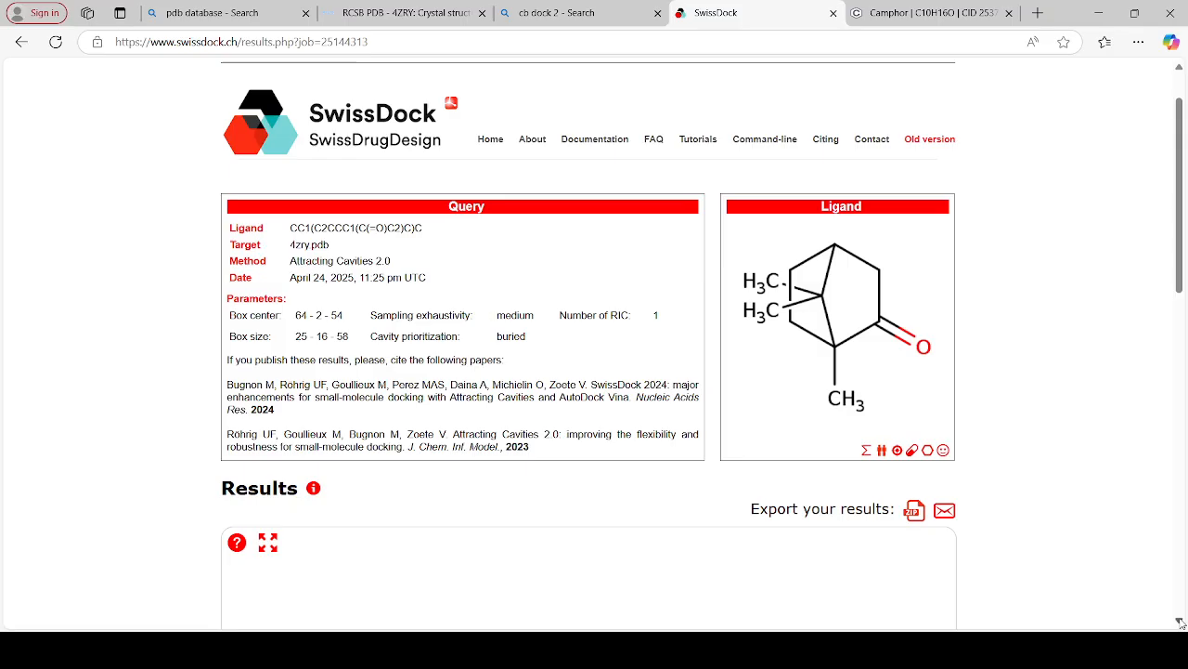
scroll(594, 344, down, 3)
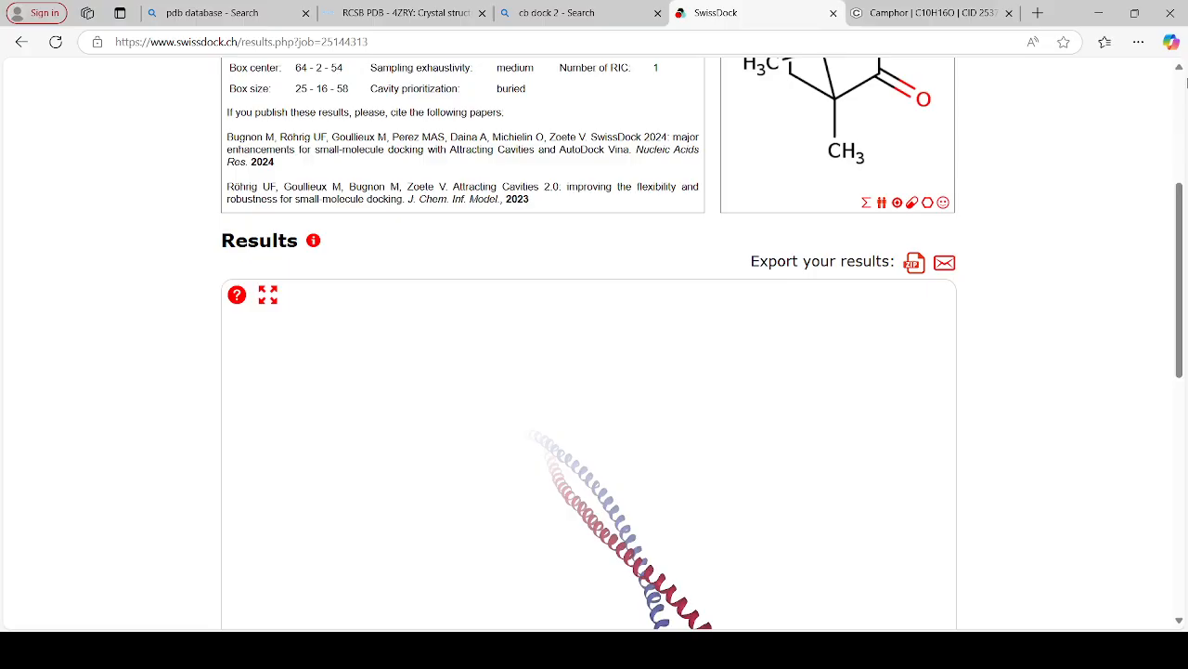
click(1180, 69)
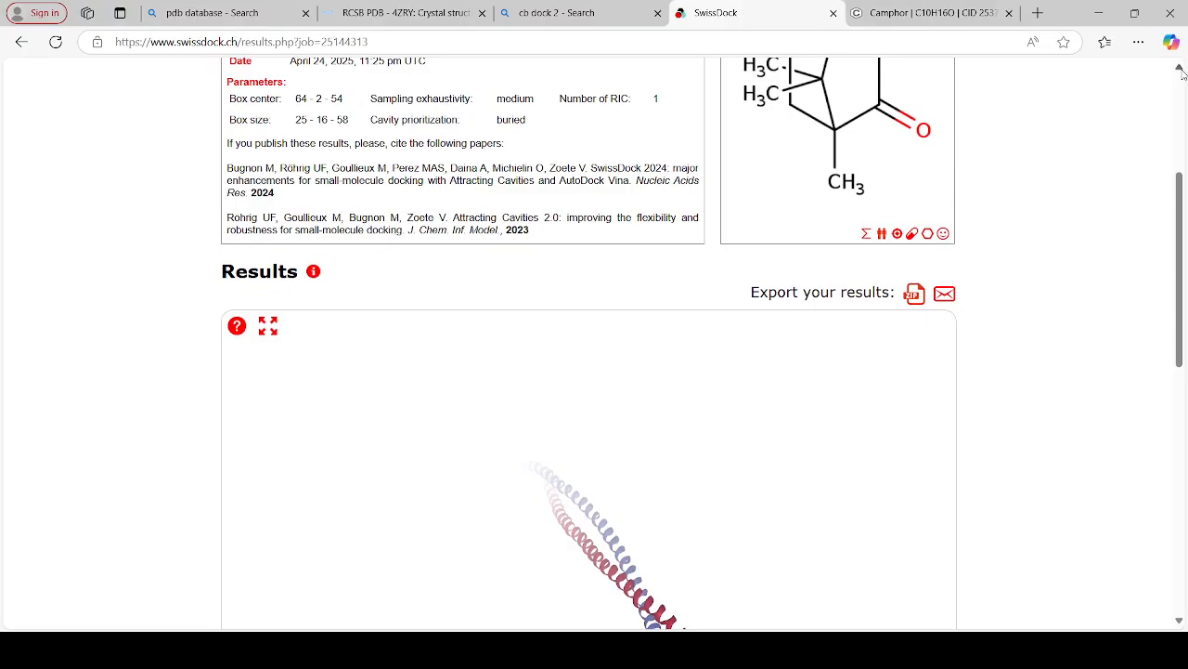
scroll(502, 133, up, 2)
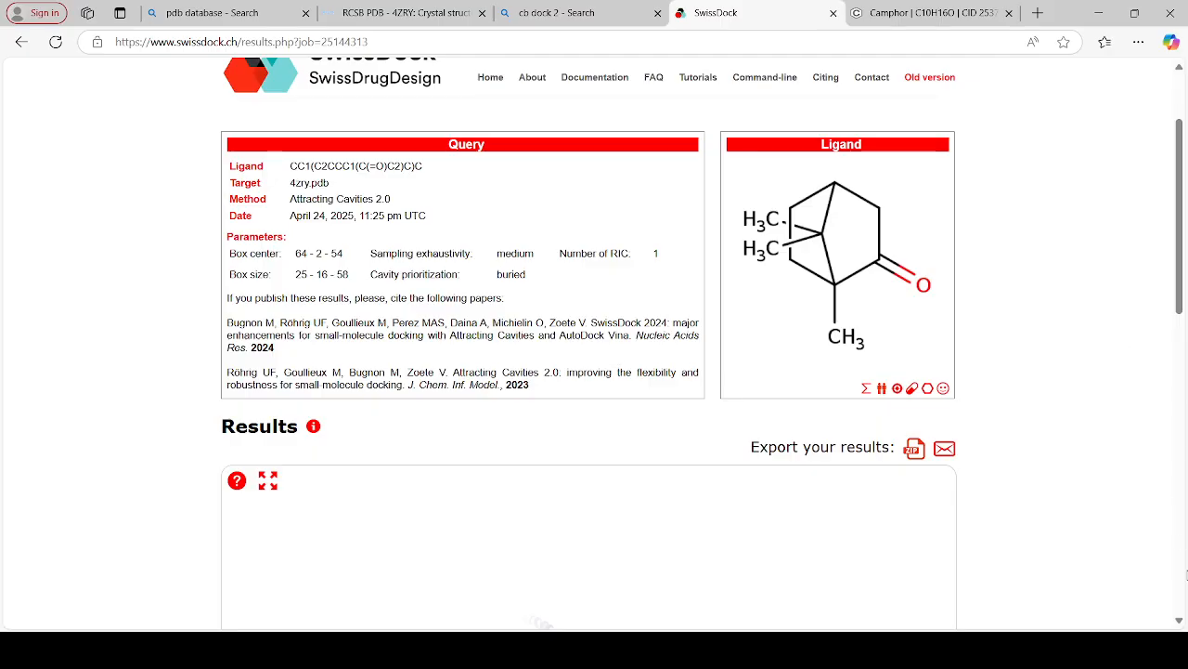
scroll(1183, 625, down, 3)
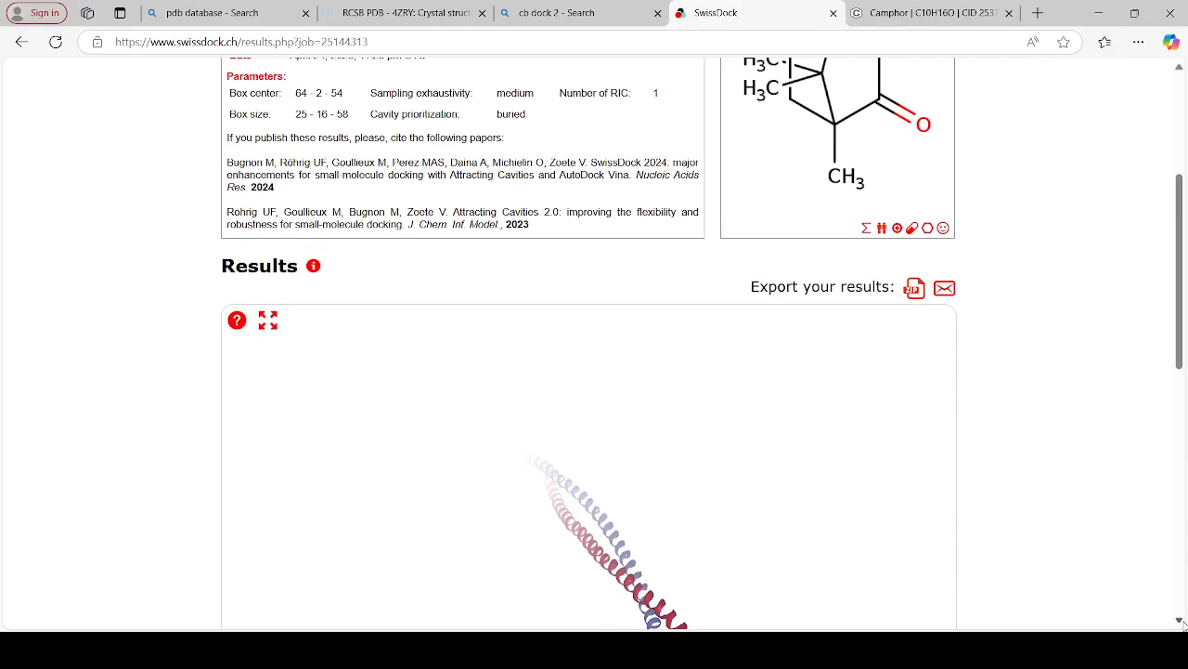
click(1182, 622)
click(1182, 622)
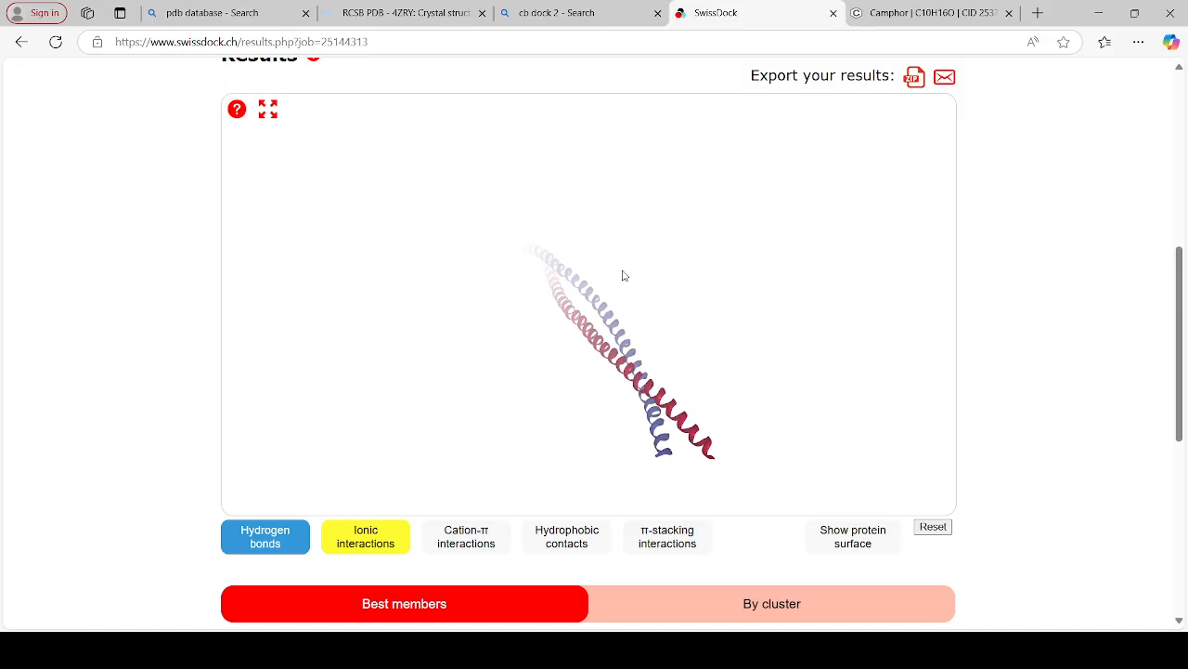
click(1181, 621)
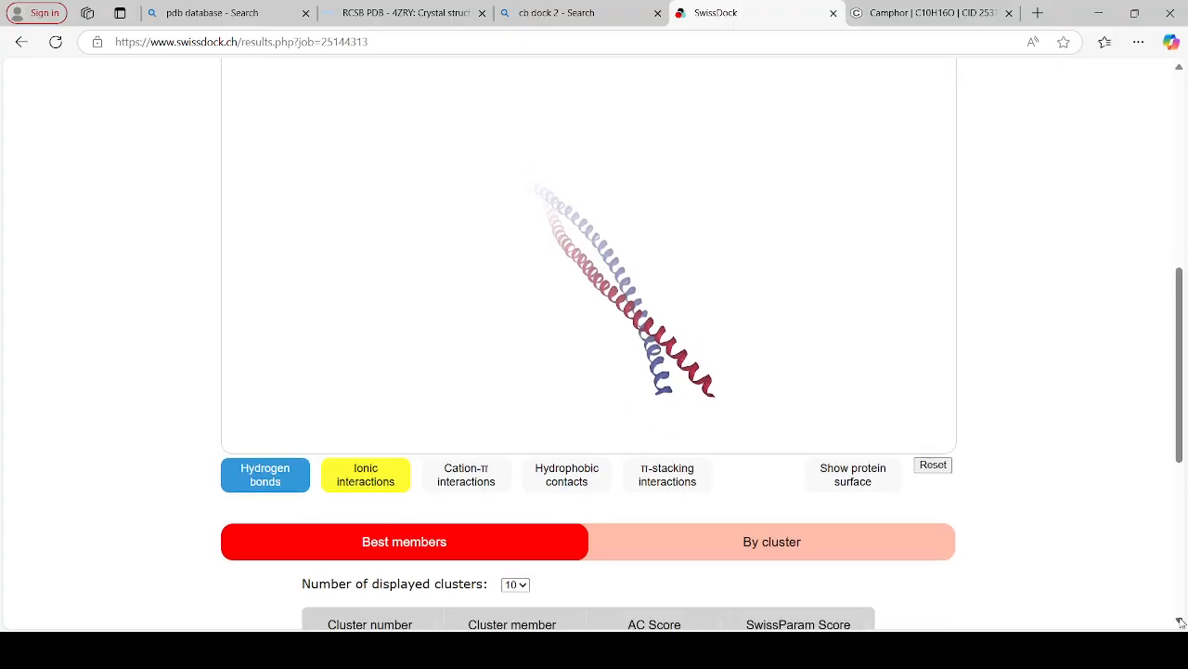
click(1181, 622)
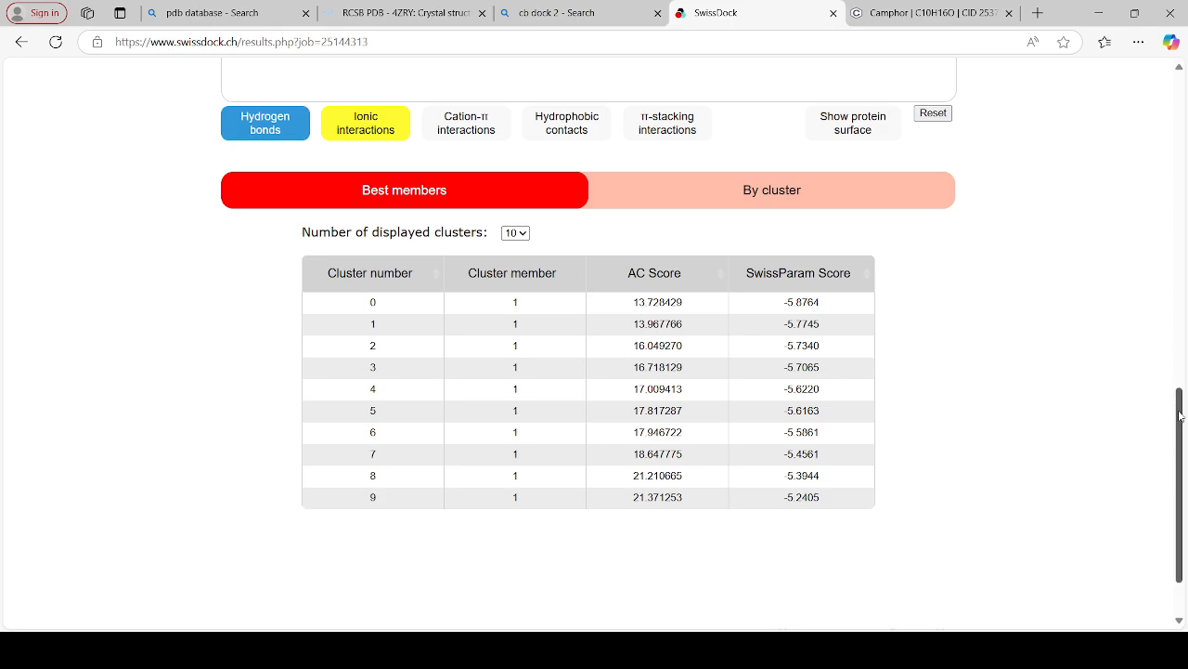
Load the docked pose of cluster 0 into the 3D results viewer
drag(1180, 415, 1174, 338)
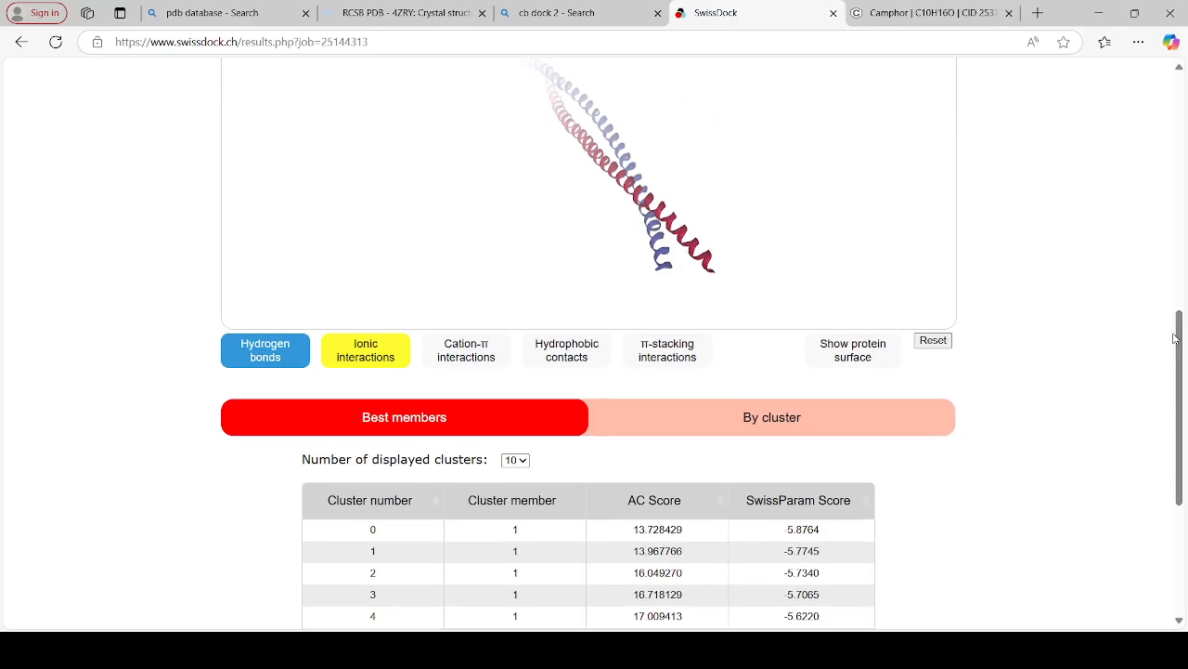
click(815, 529)
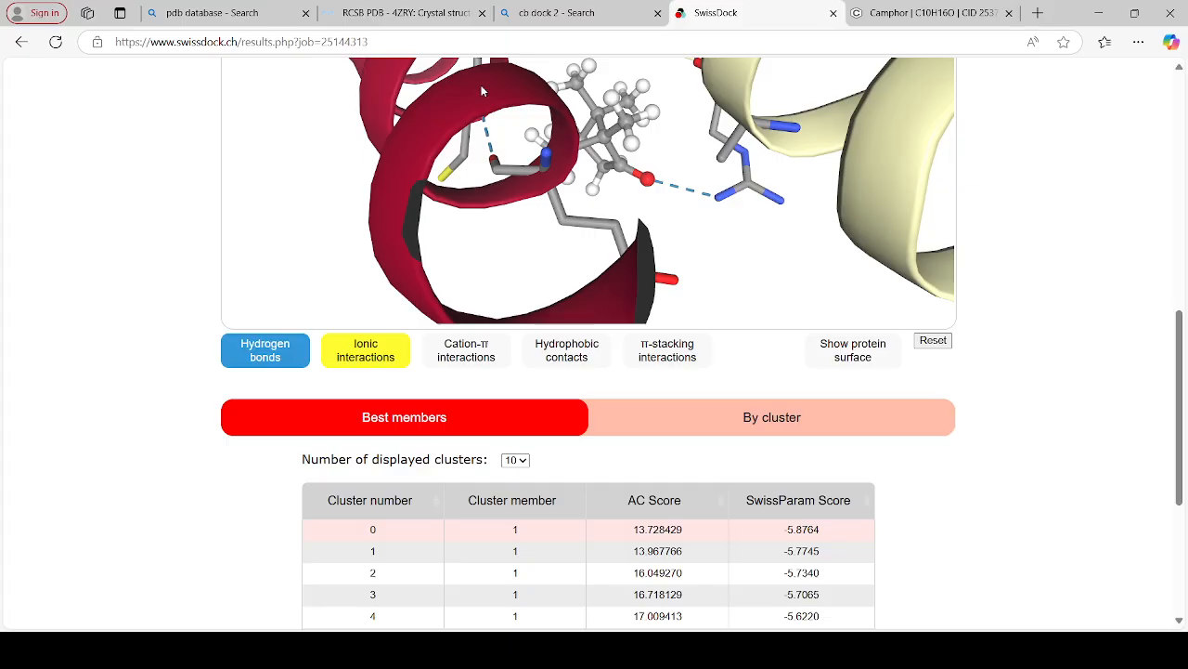
click(1181, 67)
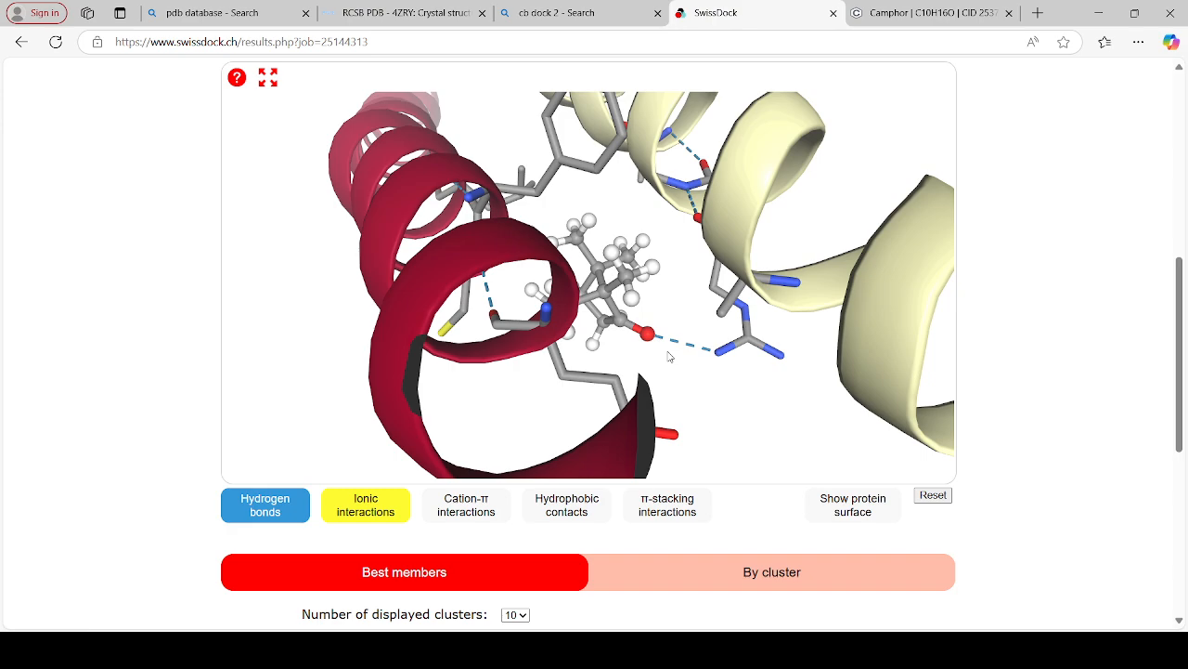
Show the hydrophobic contacts and the protein surface for the docked pose in the 3D viewer
click(569, 507)
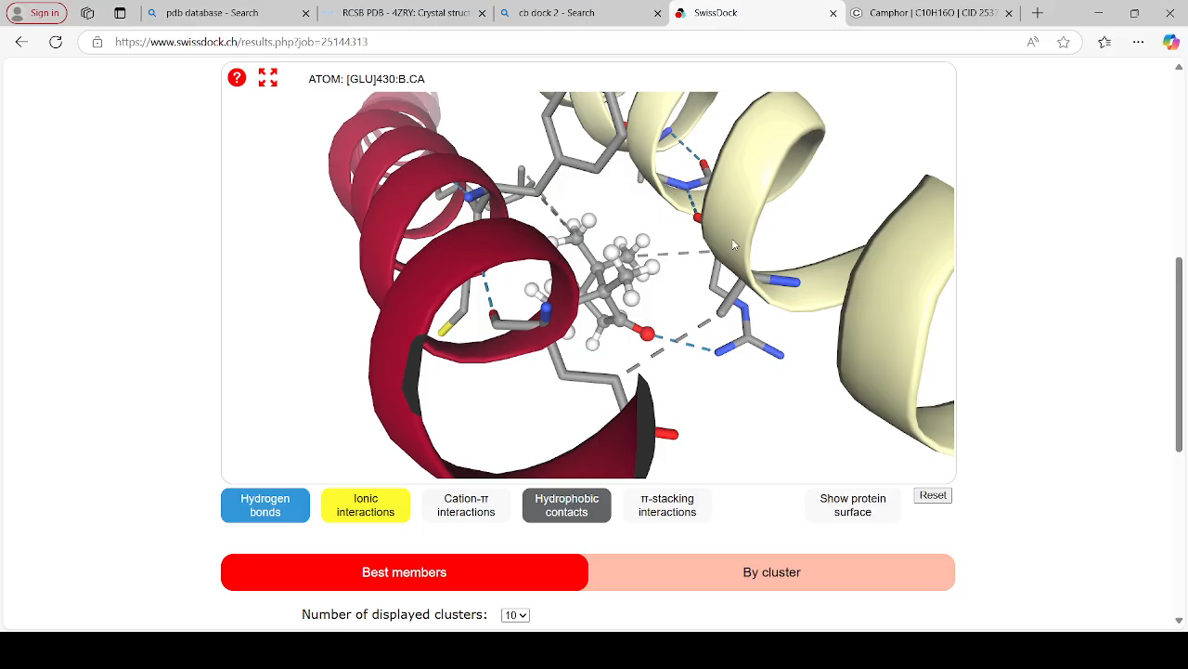
click(846, 509)
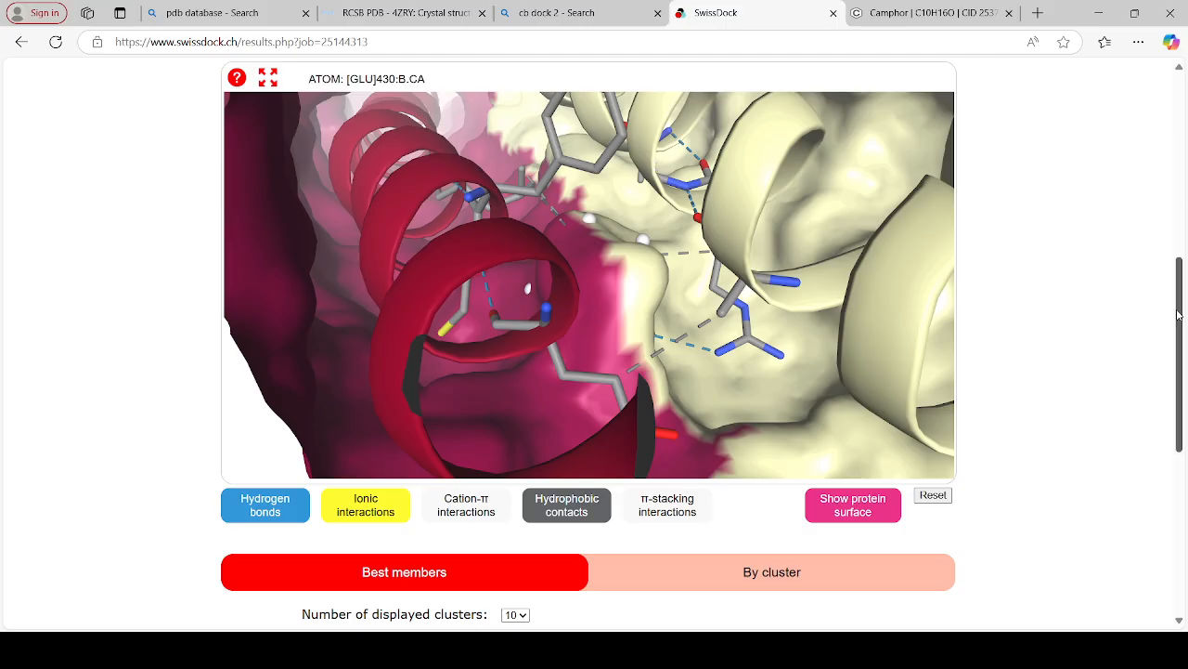
drag(1177, 315, 1178, 295)
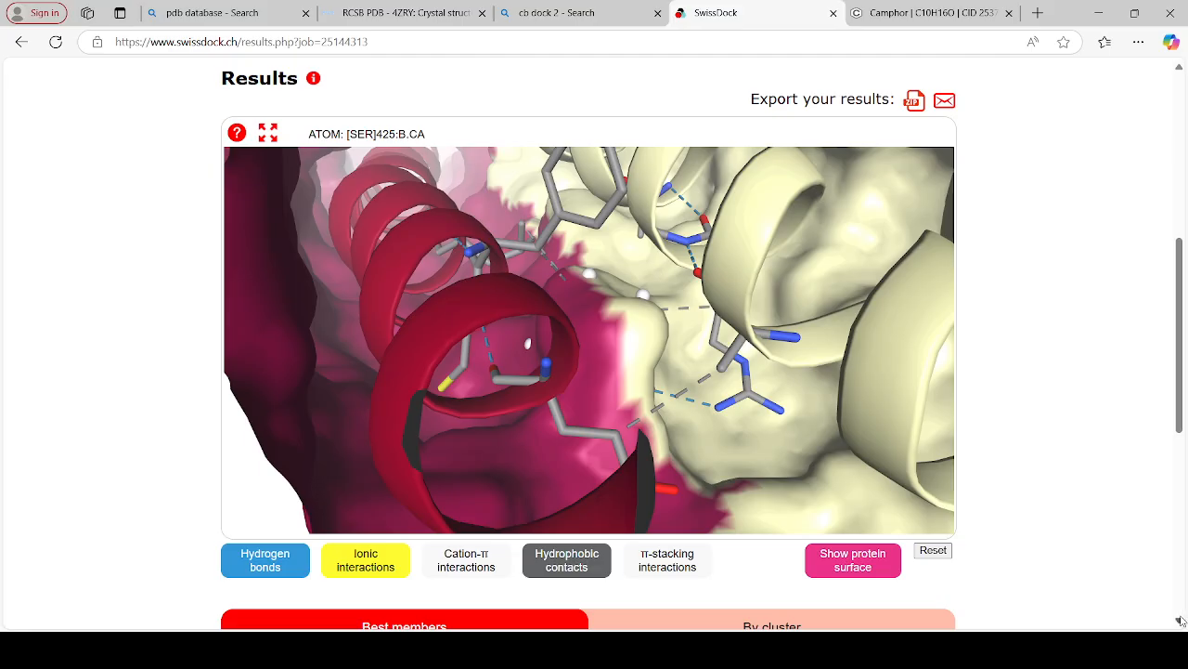
scroll(1181, 620, down, 3)
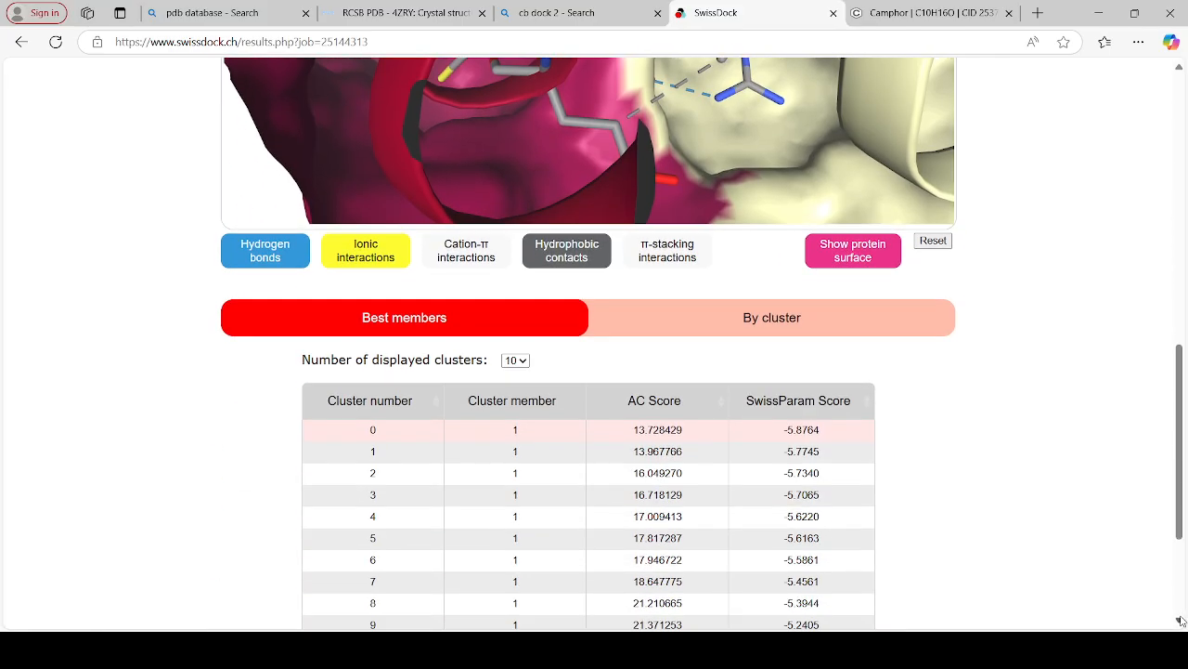
scroll(1181, 620, down, 1)
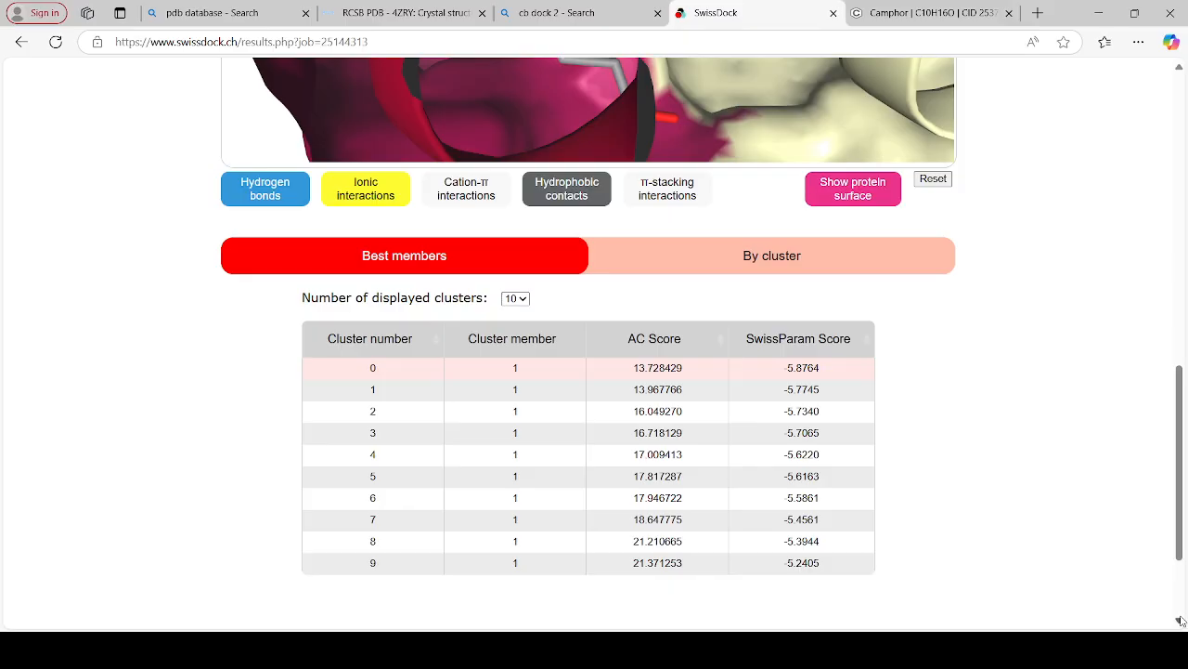